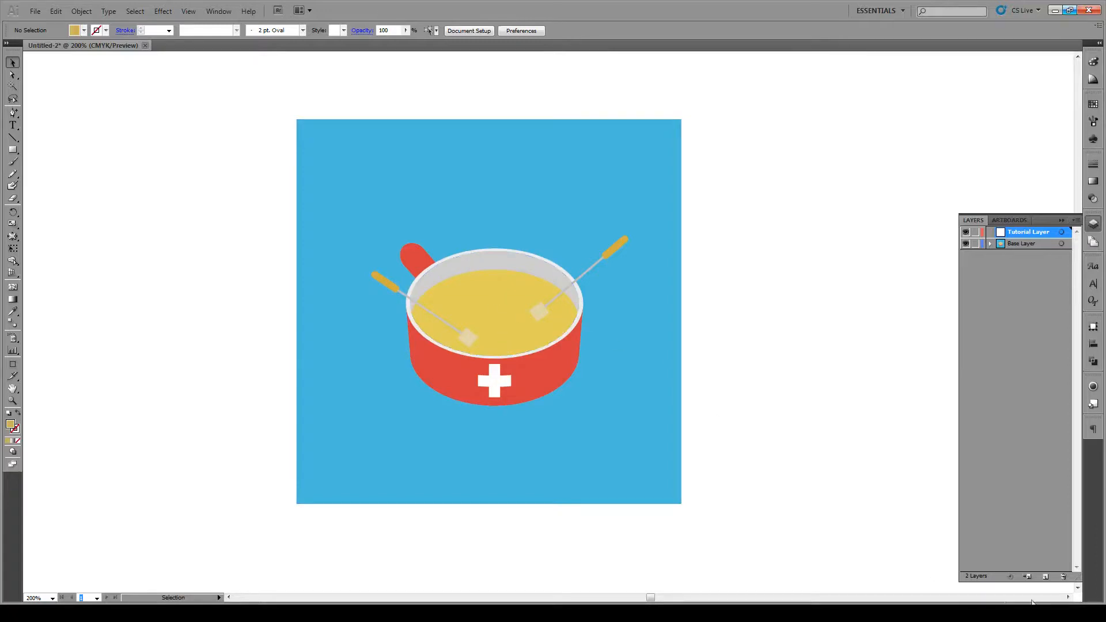
- Draw a square of about 334 × 334 px beside the original artwork, aligned with the top edge of its blue background
{"action": "left_click", "coordinate": [1067, 598]}
{"action": "left_click", "coordinate": [1068, 598]}
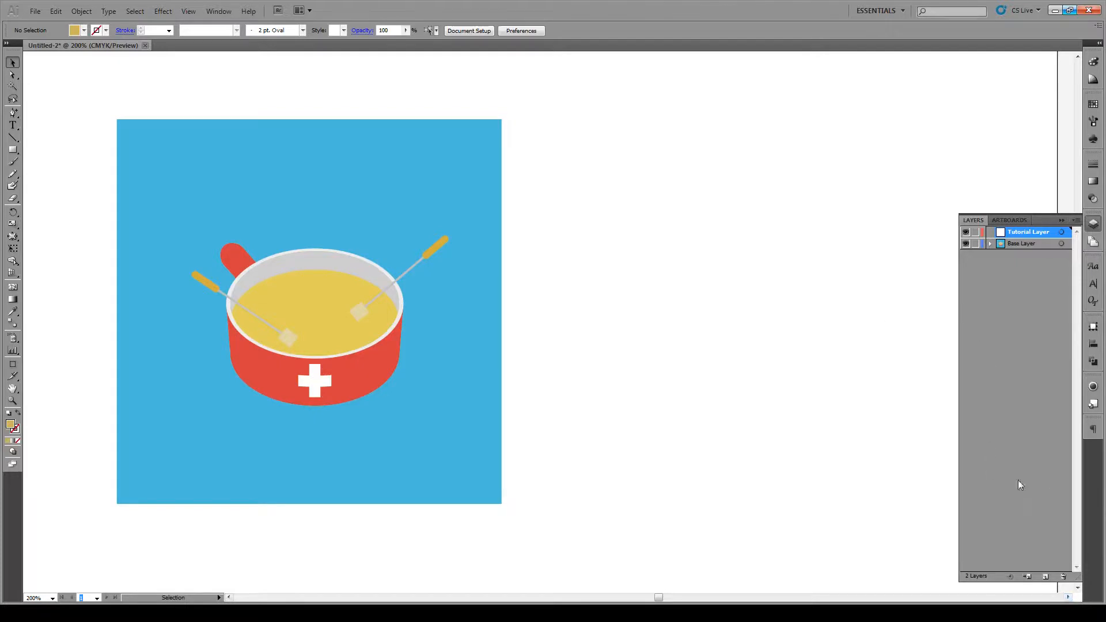
{"action": "left_click", "coordinate": [1068, 597]}
{"action": "left_click", "coordinate": [1068, 598]}
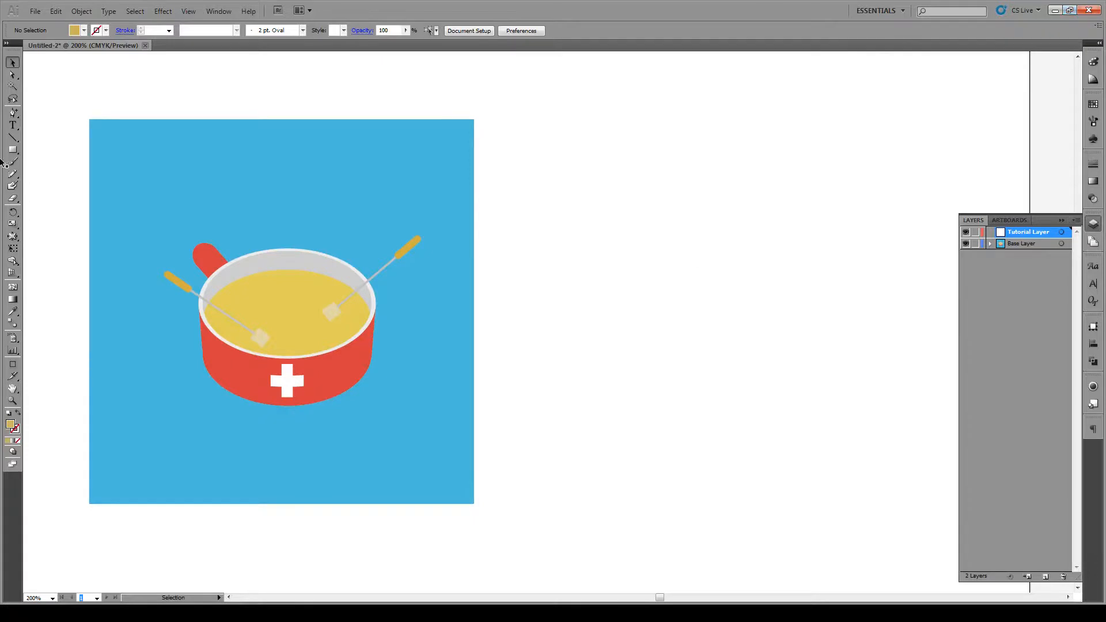
{"action": "left_click", "coordinate": [13, 150]}
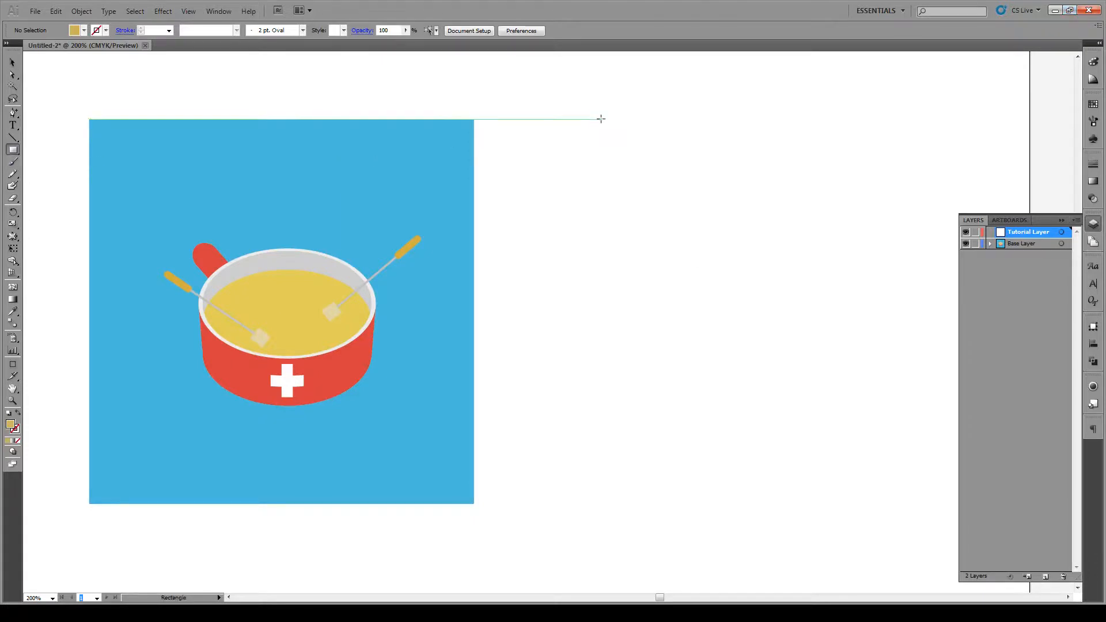
{"action": "left_click_drag", "start_coordinate": [598, 120], "coordinate": [983, 503]}
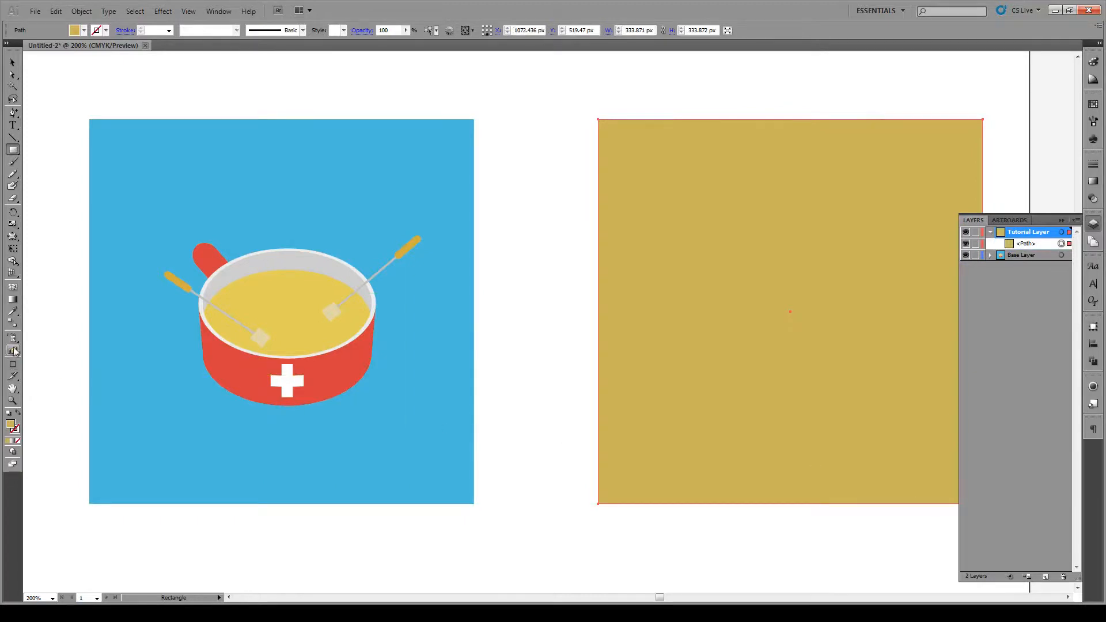
- Fill the new square with the blue sampled from the original artwork's background
{"action": "left_click", "coordinate": [13, 311]}
{"action": "left_click", "coordinate": [426, 479]}
{"action": "key", "text": "v"}
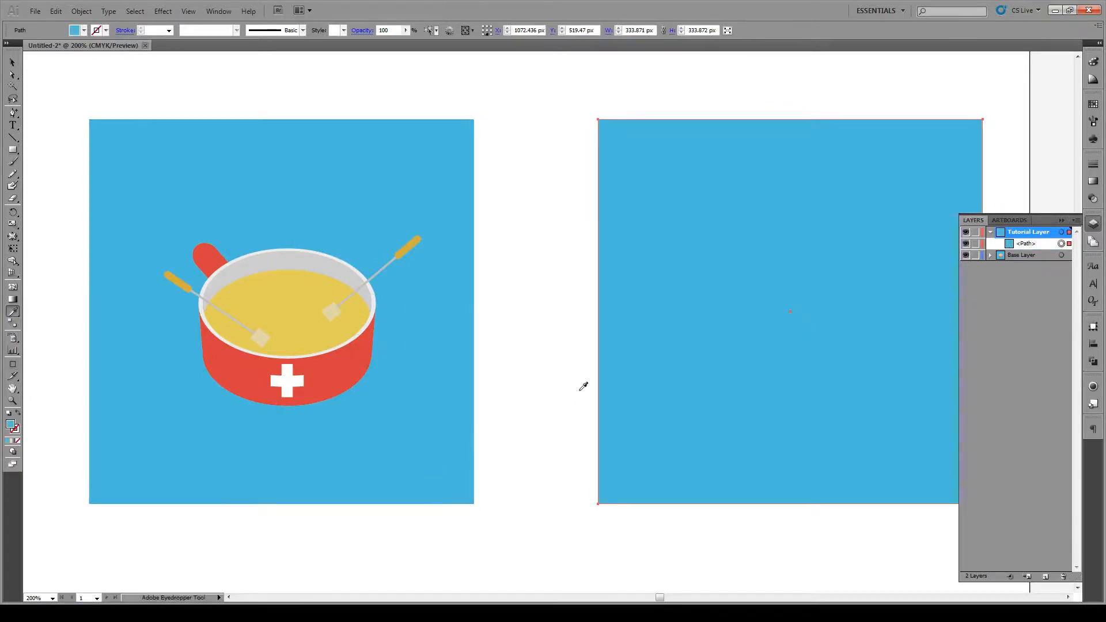
{"action": "left_click", "coordinate": [544, 363]}
- Draw a wide ellipse of about 104 × 57 px near the centre of the new blue square
{"action": "left_click", "coordinate": [1070, 598]}
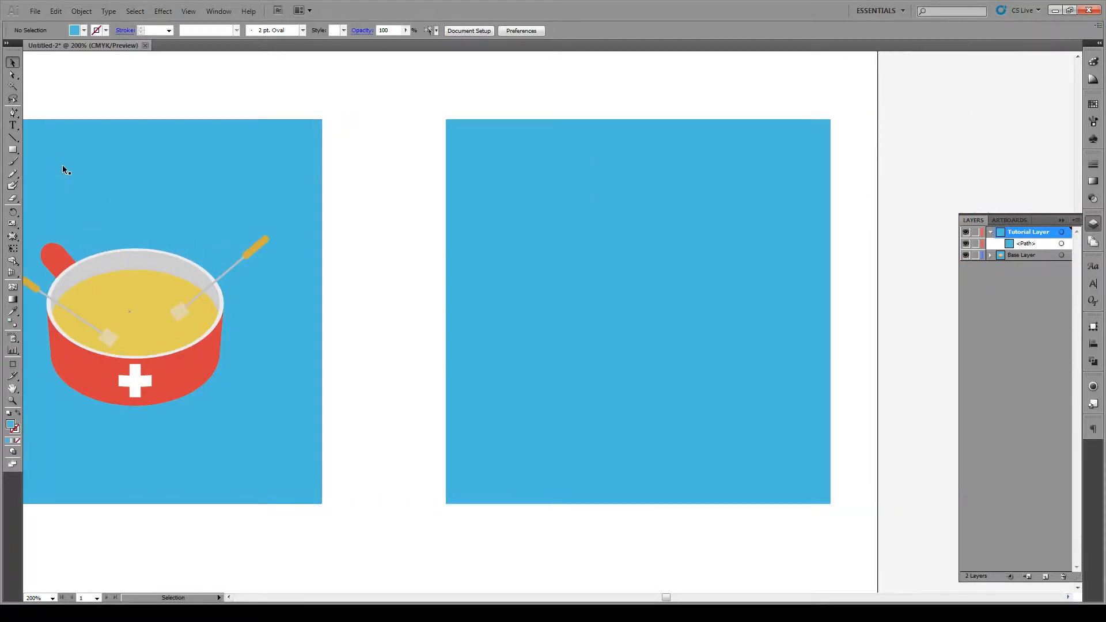
{"action": "key", "text": "l"}
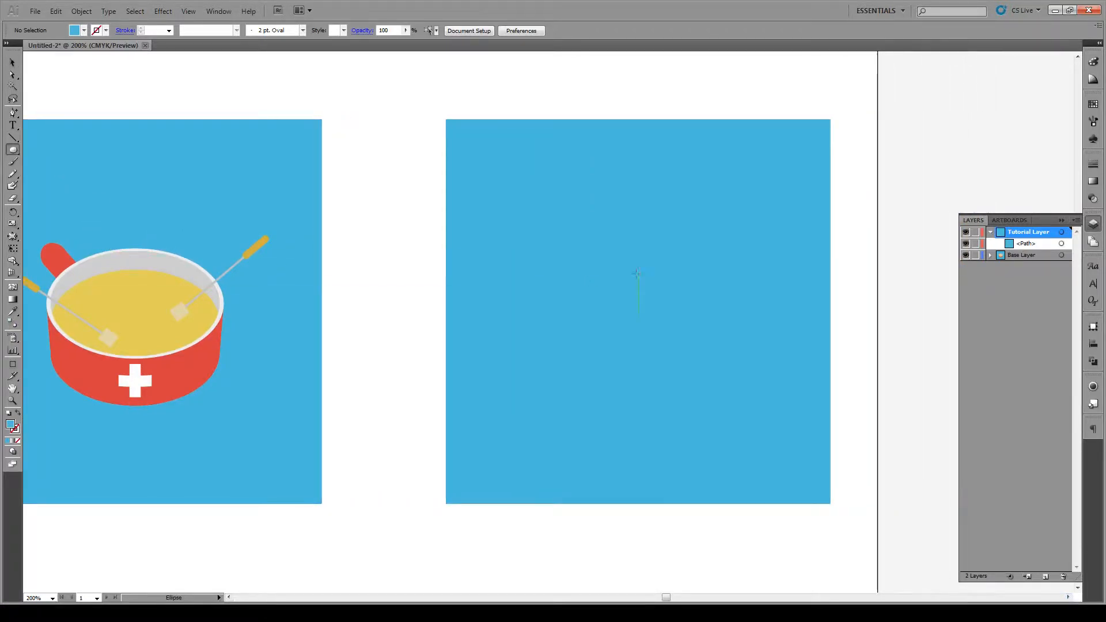
{"action": "left_click_drag", "start_coordinate": [593, 269], "coordinate": [712, 334]}
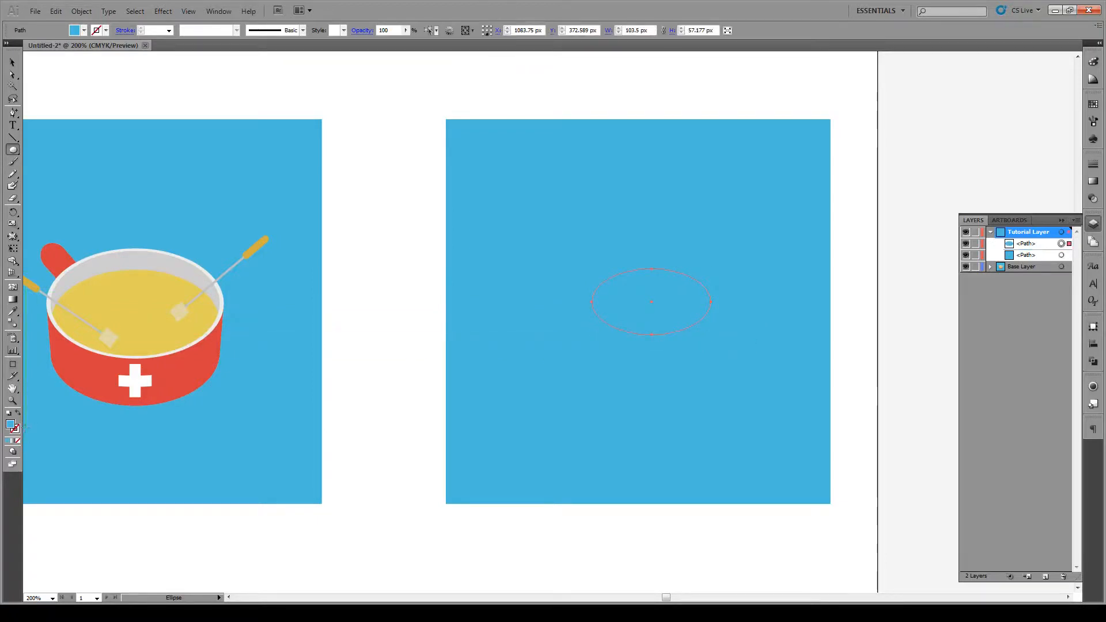
- Fill the ellipse with yellow, about C 16, M 10, Y 92, K 0
{"action": "double_click", "coordinate": [11, 427]}
{"action": "left_click_drag", "start_coordinate": [570, 337], "coordinate": [570, 360]}
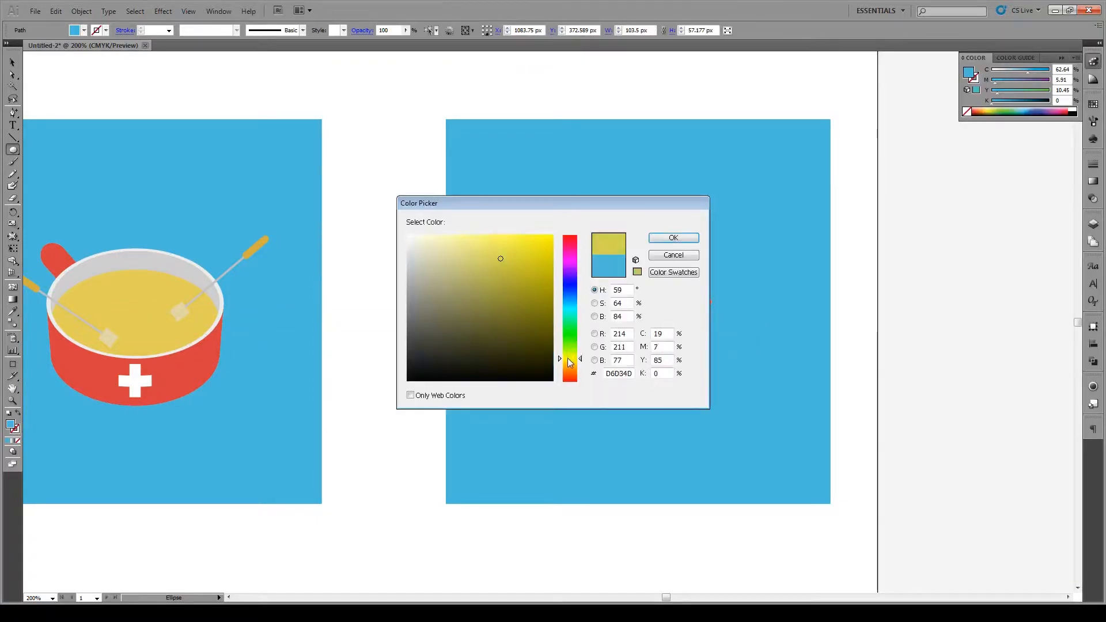
{"action": "left_click", "coordinate": [519, 254]}
{"action": "left_click", "coordinate": [674, 239]}
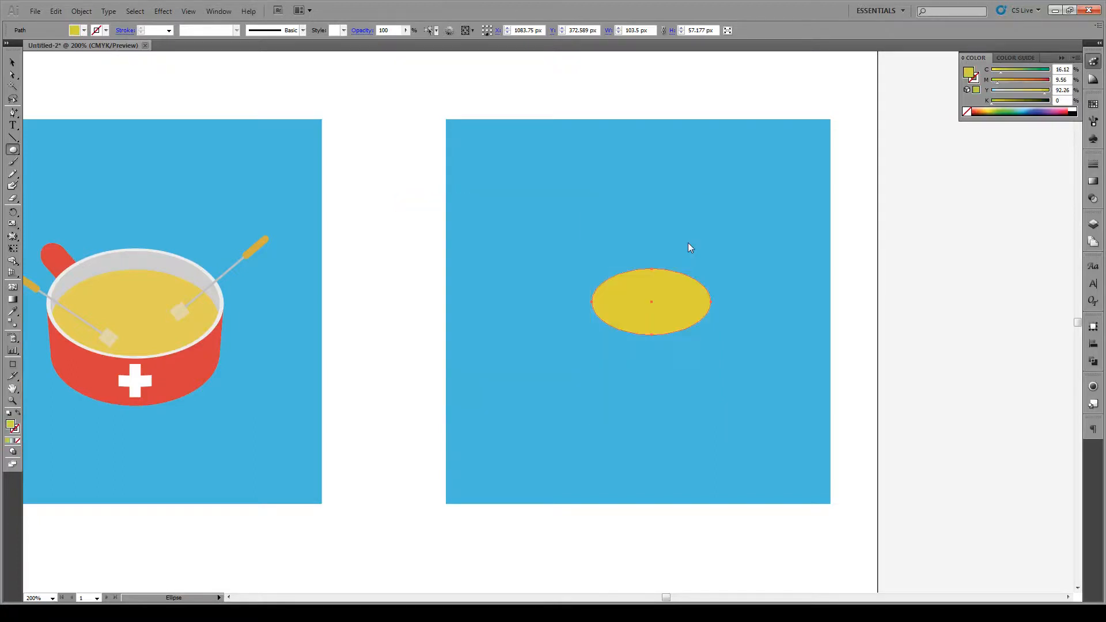
{"action": "key", "text": "v"}
{"action": "left_click", "coordinate": [917, 343]}
- Place a copy of the yellow ellipse about 7 px straight below the original
{"action": "scroll", "coordinate": [779, 333], "scroll_direction": "up", "scroll_amount": 1, "text": "alt"}
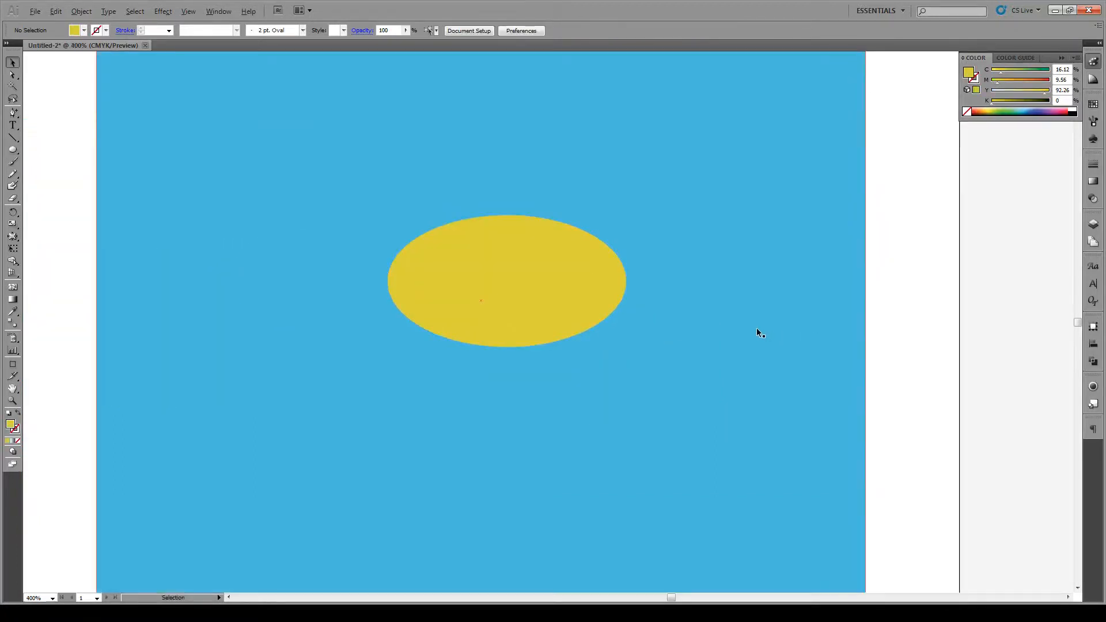
{"action": "left_click", "coordinate": [517, 284]}
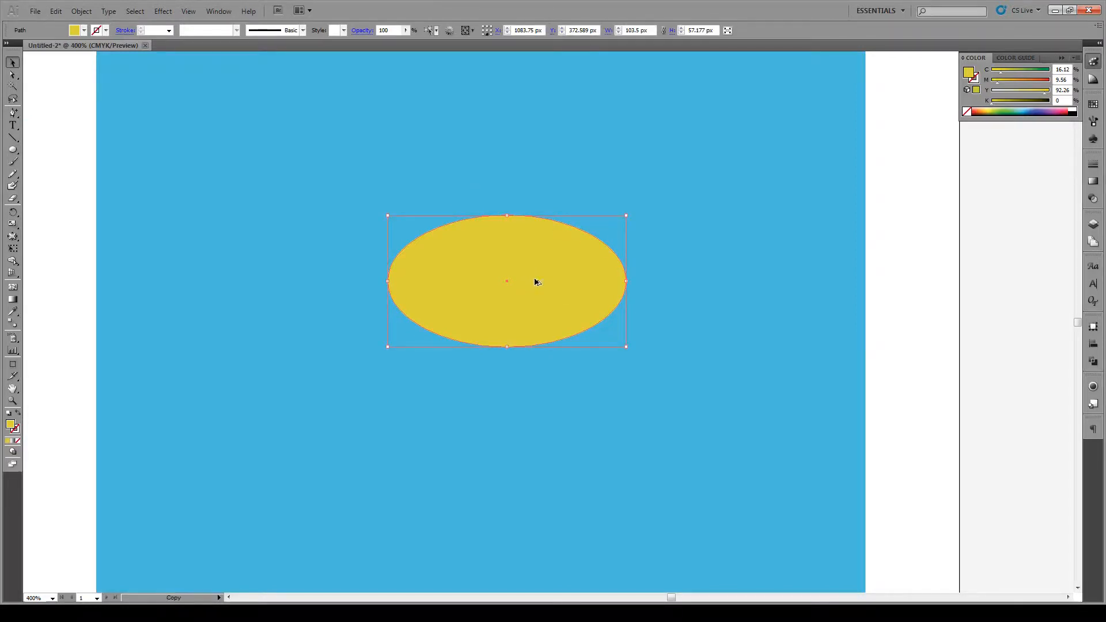
{"action": "left_click_drag", "start_coordinate": [536, 282], "coordinate": [534, 296]}
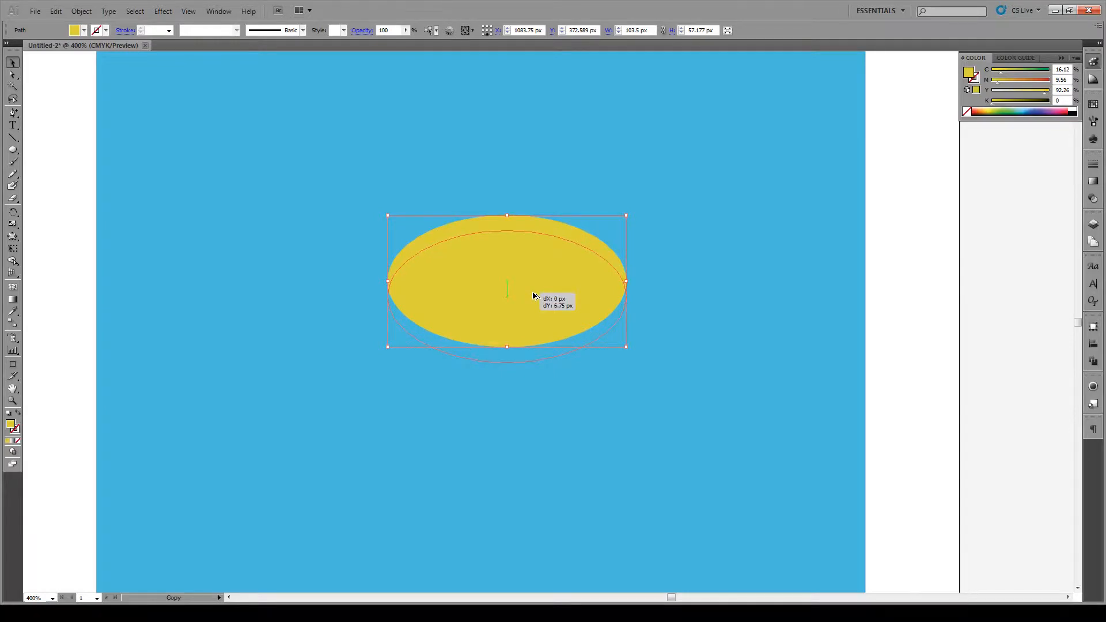
{"action": "left_click_drag", "start_coordinate": [533, 294], "coordinate": [533, 292]}
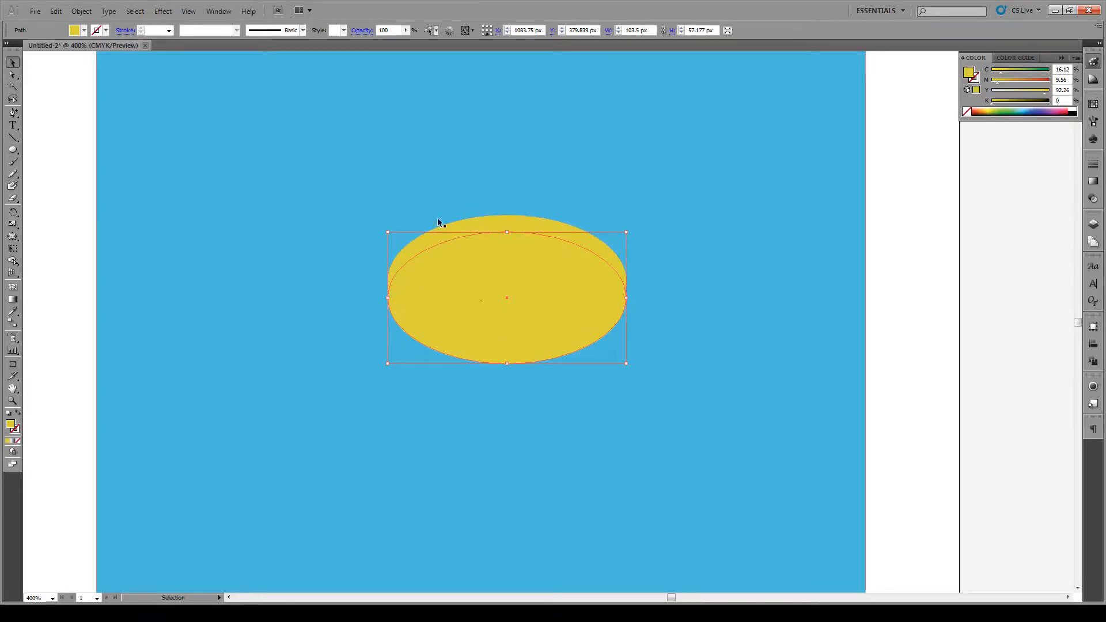
- Add a third yellow ellipse on top of the other two, aligned exactly over the original one
{"action": "key", "text": "Up"}
{"action": "key", "text": "Up"}
{"action": "key", "text": "Up"}
{"action": "key", "text": "Up"}
{"action": "key", "text": "Up"}
{"action": "key", "text": "Up"}
{"action": "key", "text": "Up"}
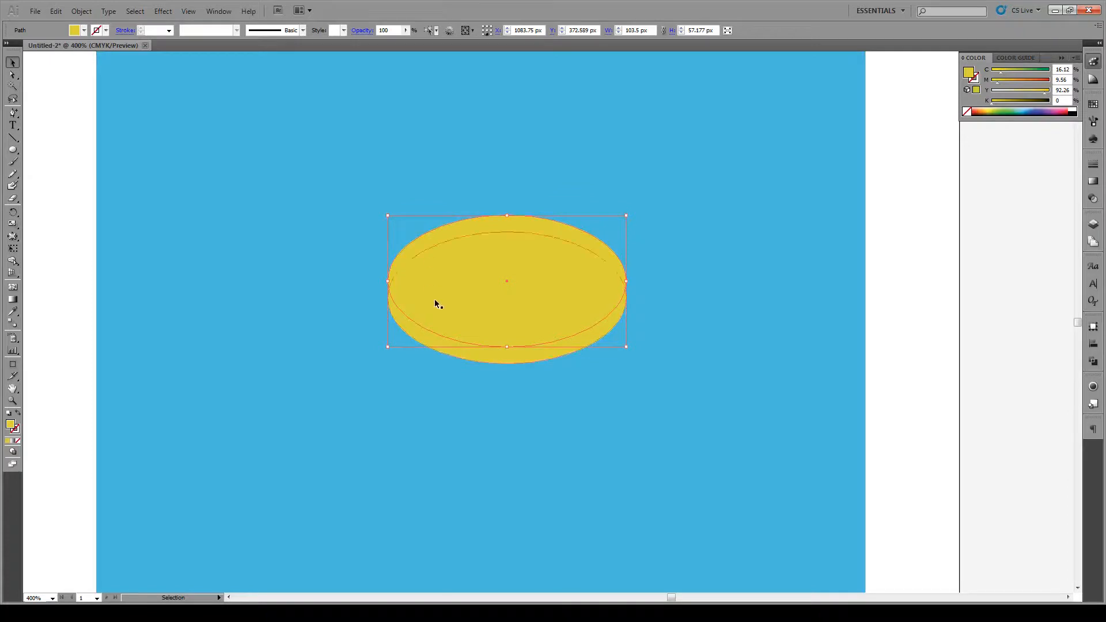
{"action": "key", "text": "a"}
{"action": "key", "text": "v"}
- Hide the topmost ellipse and subtract the lower ellipse from the original with Minus Front, leaving a crescent
{"action": "left_click", "coordinate": [1093, 224]}
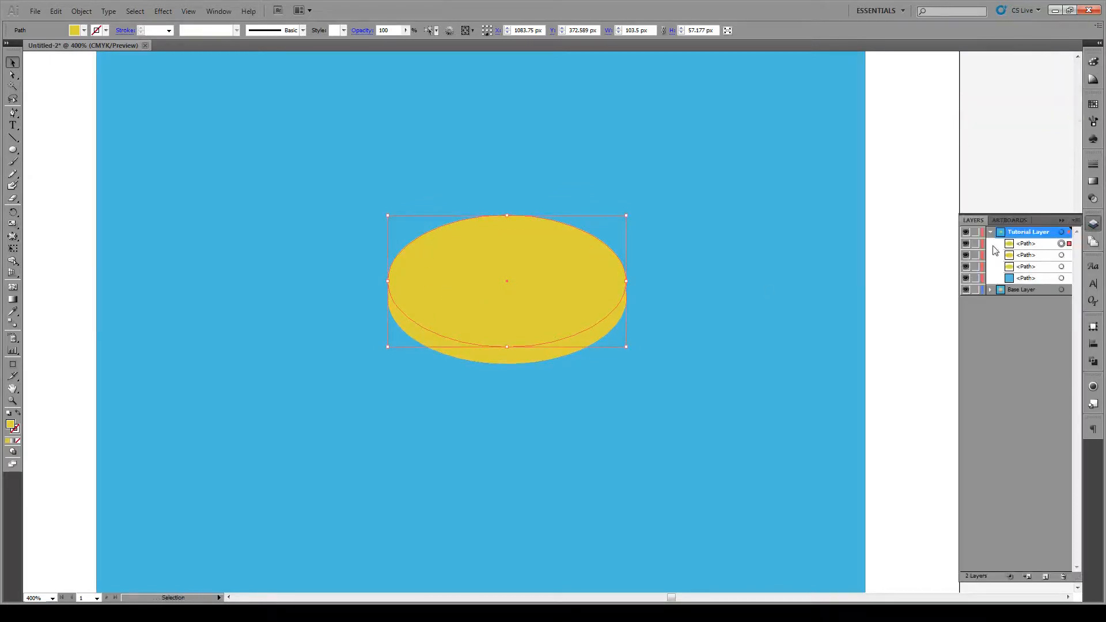
{"action": "left_click", "coordinate": [966, 244]}
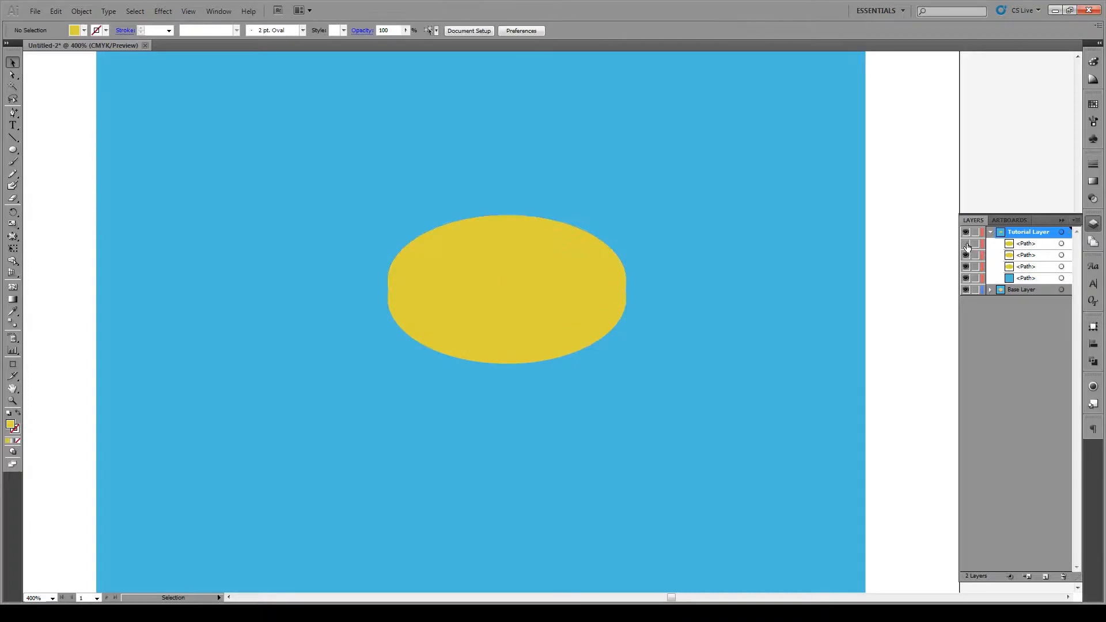
{"action": "left_click", "coordinate": [490, 293]}
{"action": "left_click", "coordinate": [530, 222], "text": "shift"}
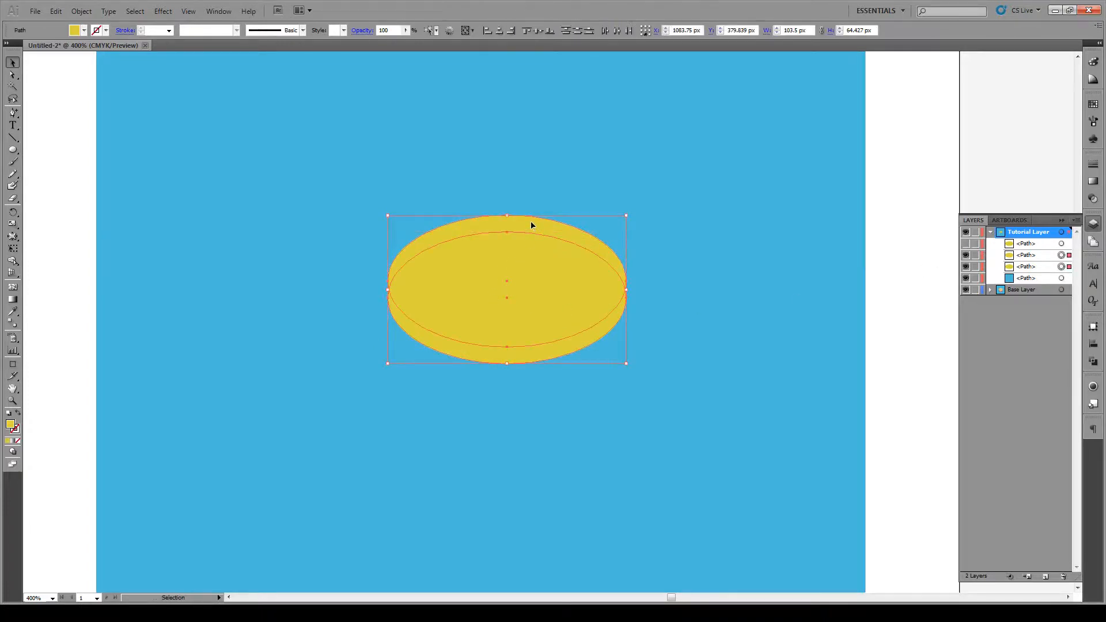
{"action": "left_click", "coordinate": [1094, 361]}
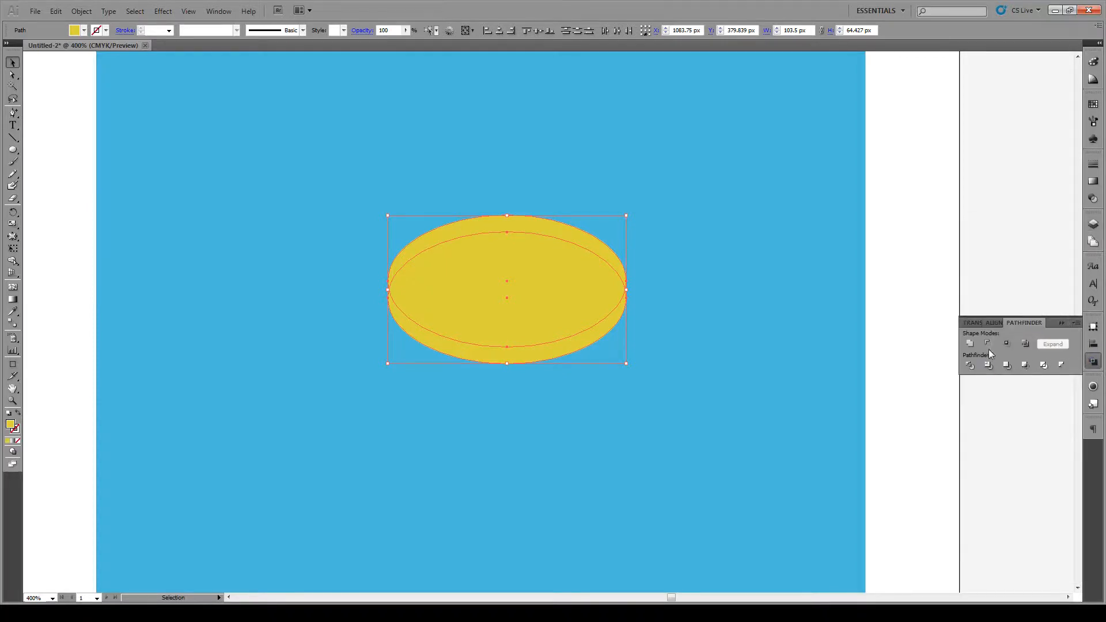
{"action": "left_click", "coordinate": [989, 344]}
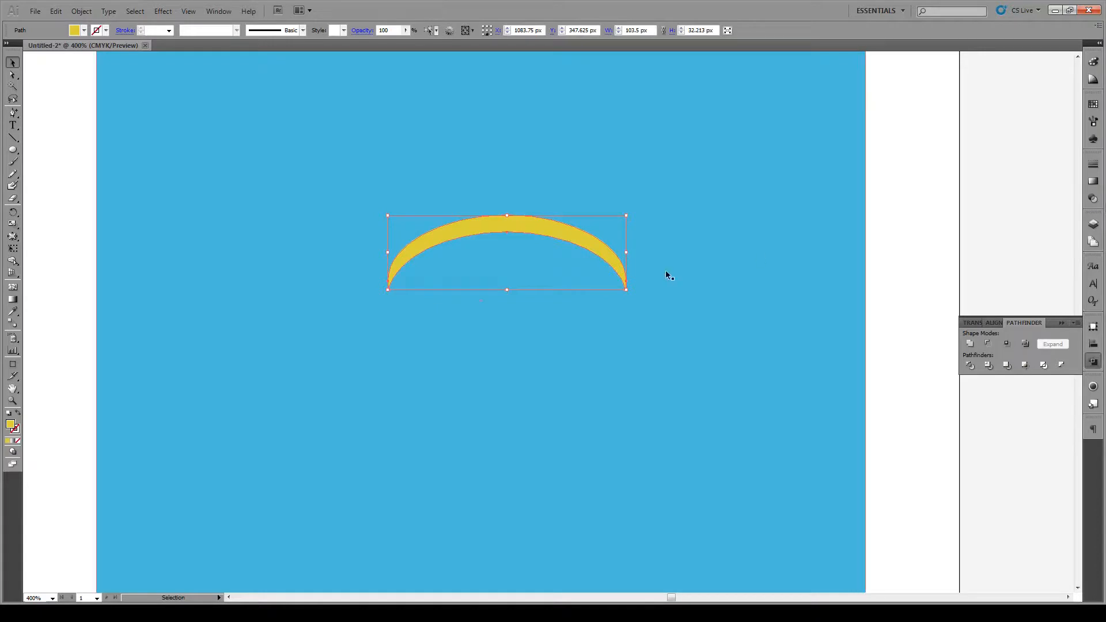
- Fill the crescent with light grey #D8D8D8
{"action": "double_click", "coordinate": [13, 425]}
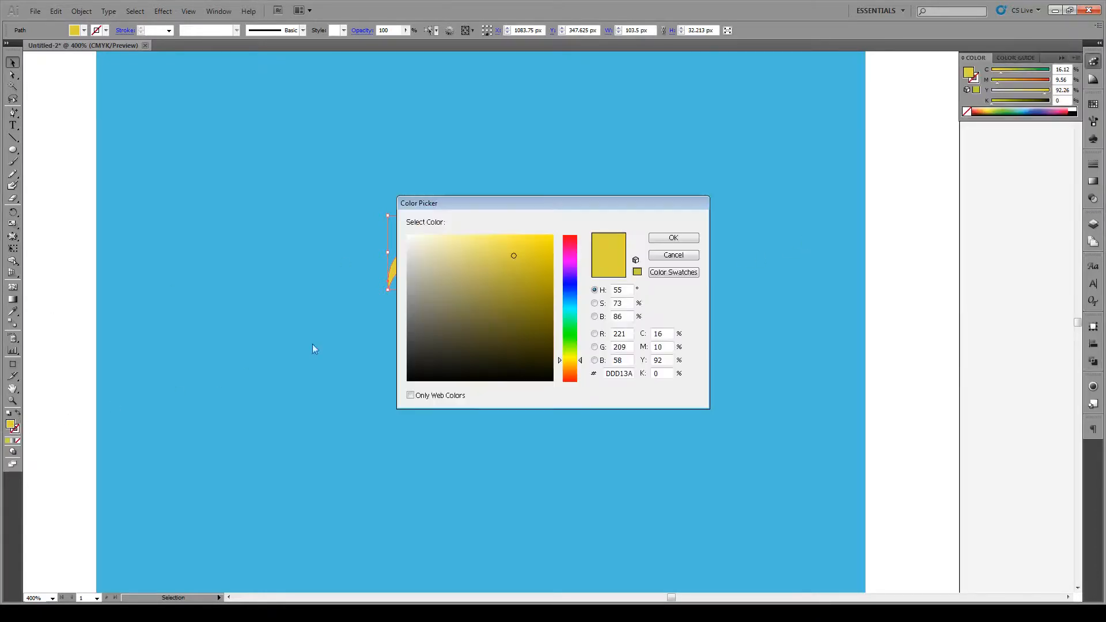
{"action": "left_click_drag", "start_coordinate": [465, 295], "coordinate": [408, 256]}
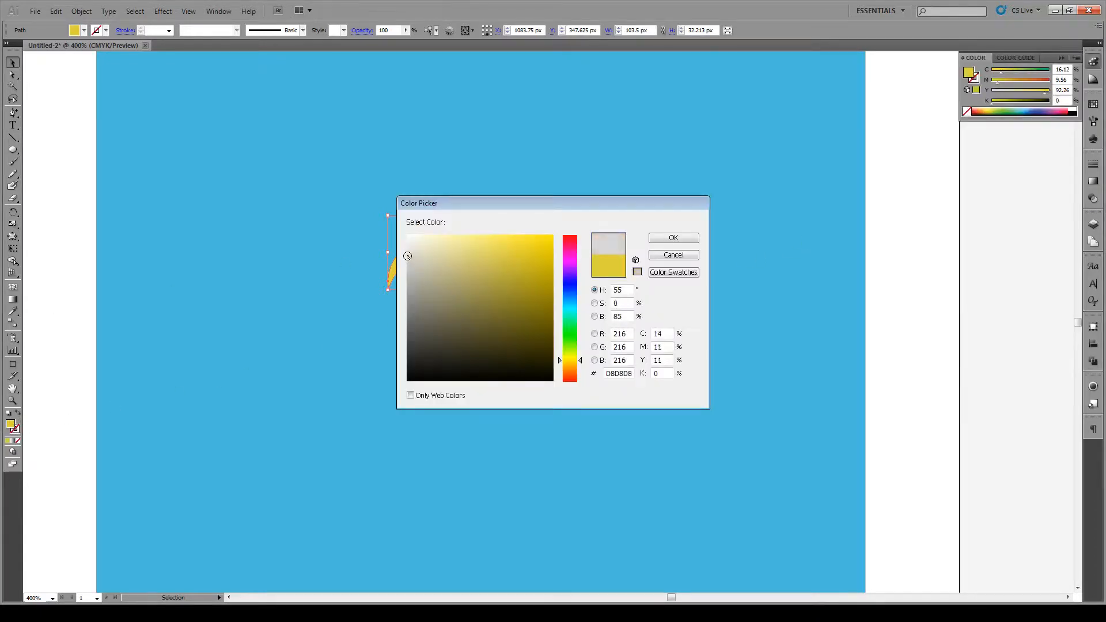
{"action": "left_click", "coordinate": [664, 240]}
{"action": "left_click", "coordinate": [911, 229]}
- Show the hidden yellow ellipse again and move it beneath the grey crescent in the stacking order
{"action": "left_click", "coordinate": [1095, 224]}
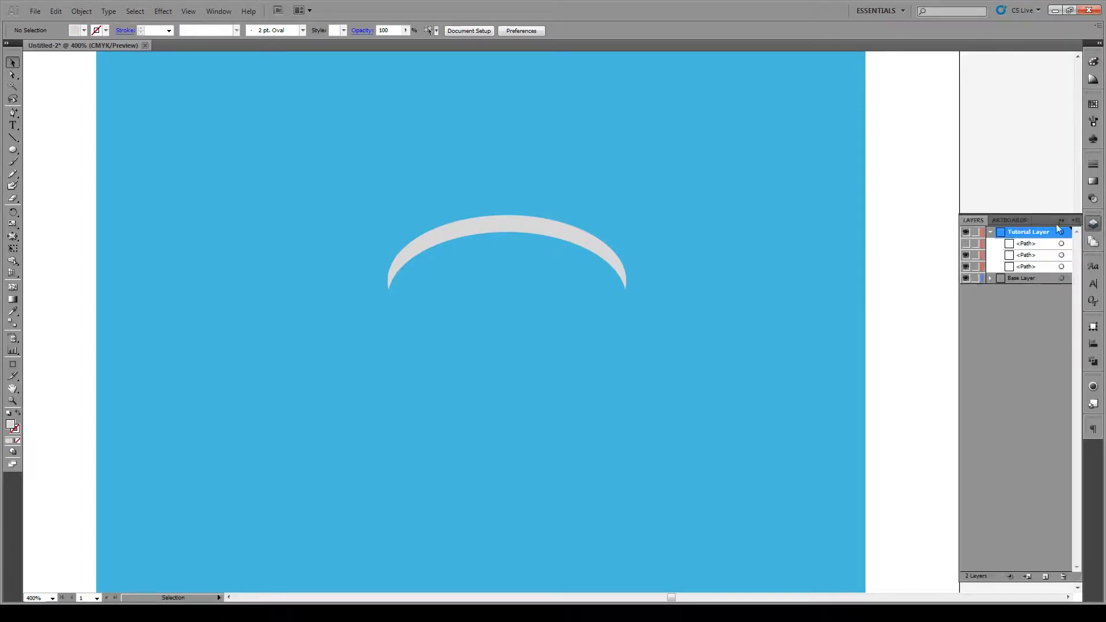
{"action": "left_click", "coordinate": [967, 243]}
{"action": "left_click_drag", "start_coordinate": [1029, 244], "coordinate": [1031, 265]}
{"action": "double_click", "coordinate": [1028, 244]}
{"action": "left_click", "coordinate": [655, 318]}
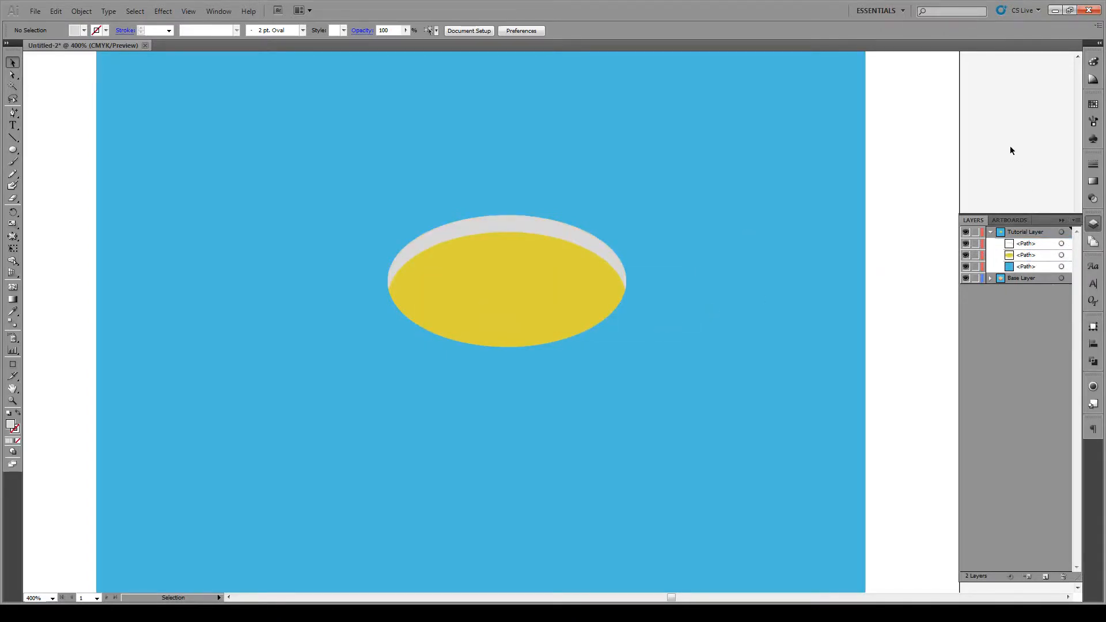
- Copy the yellow ellipse about 29 px straight down and fill the copy with red, about C 2, M 99, Y 100, K 0
{"action": "left_click", "coordinate": [521, 267]}
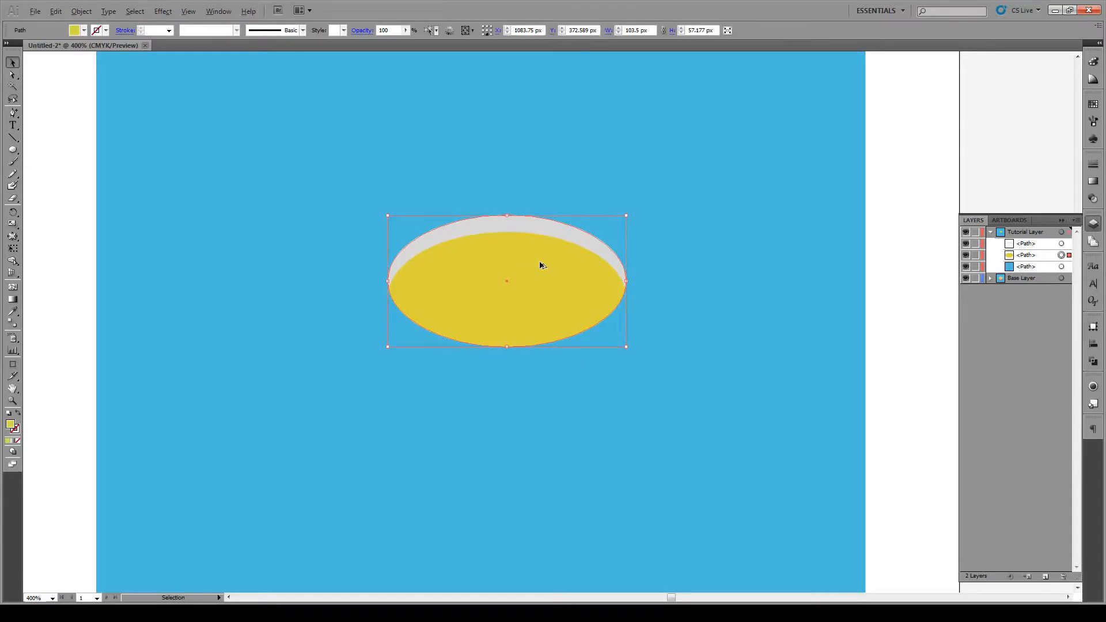
{"action": "left_click_drag", "start_coordinate": [540, 264], "coordinate": [538, 330]}
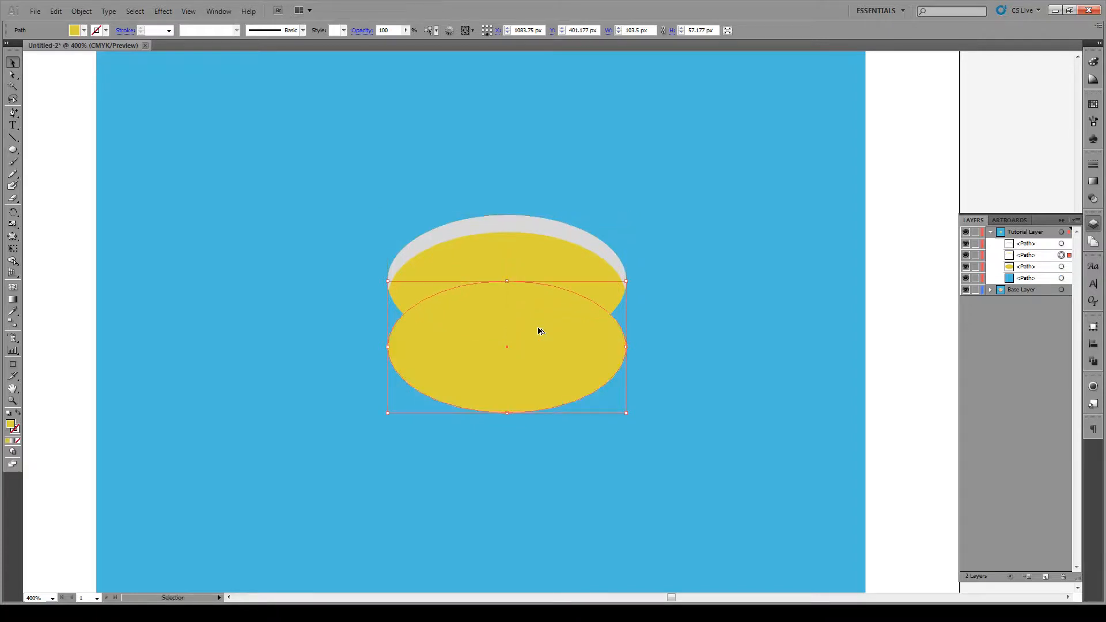
{"action": "double_click", "coordinate": [10, 425]}
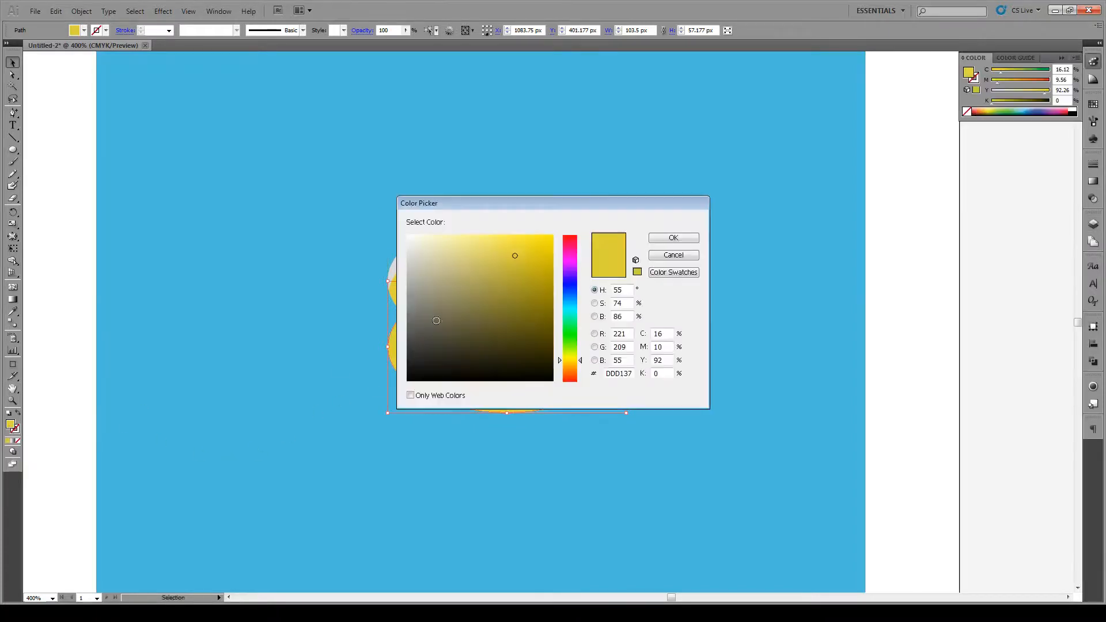
{"action": "left_click_drag", "start_coordinate": [573, 308], "coordinate": [573, 383]}
{"action": "left_click_drag", "start_coordinate": [537, 233], "coordinate": [536, 246]}
{"action": "left_click", "coordinate": [675, 238]}
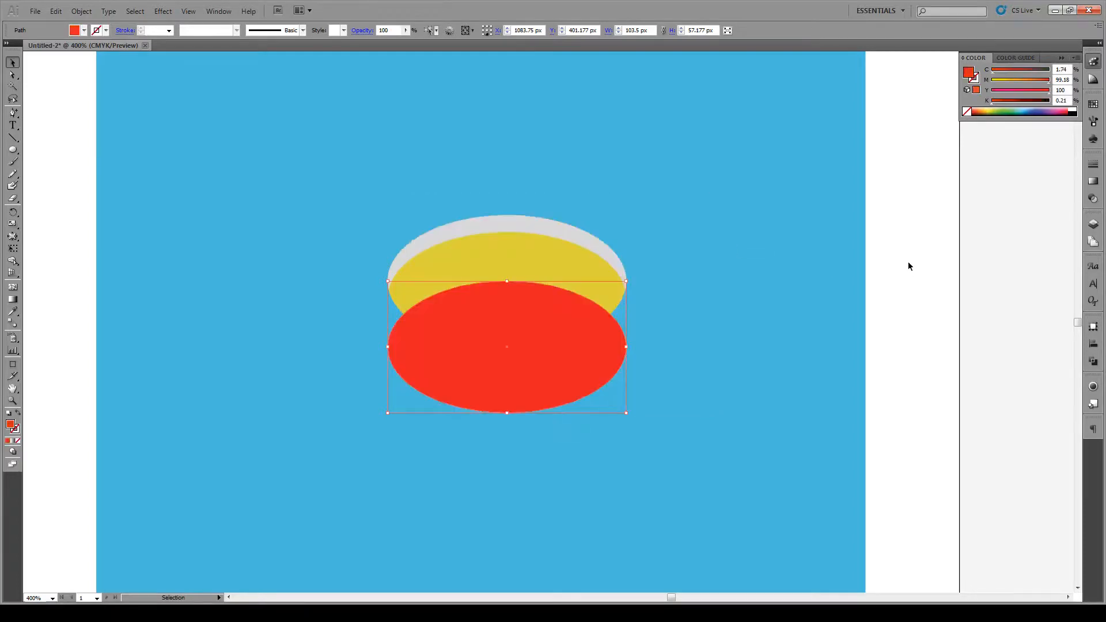
{"action": "left_click", "coordinate": [909, 265]}
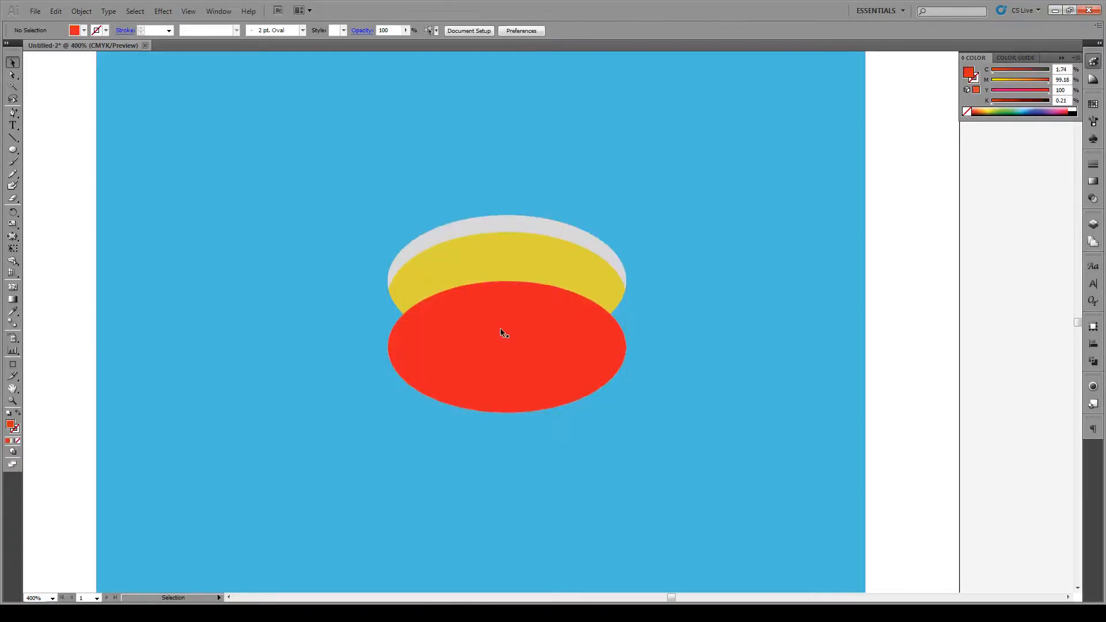
- Bring the grey crescent and the yellow ellipse in front of the red ellipse
{"action": "left_click", "coordinate": [493, 225]}
{"action": "left_click", "coordinate": [484, 262], "text": "shift"}
{"action": "right_click", "coordinate": [485, 262]}
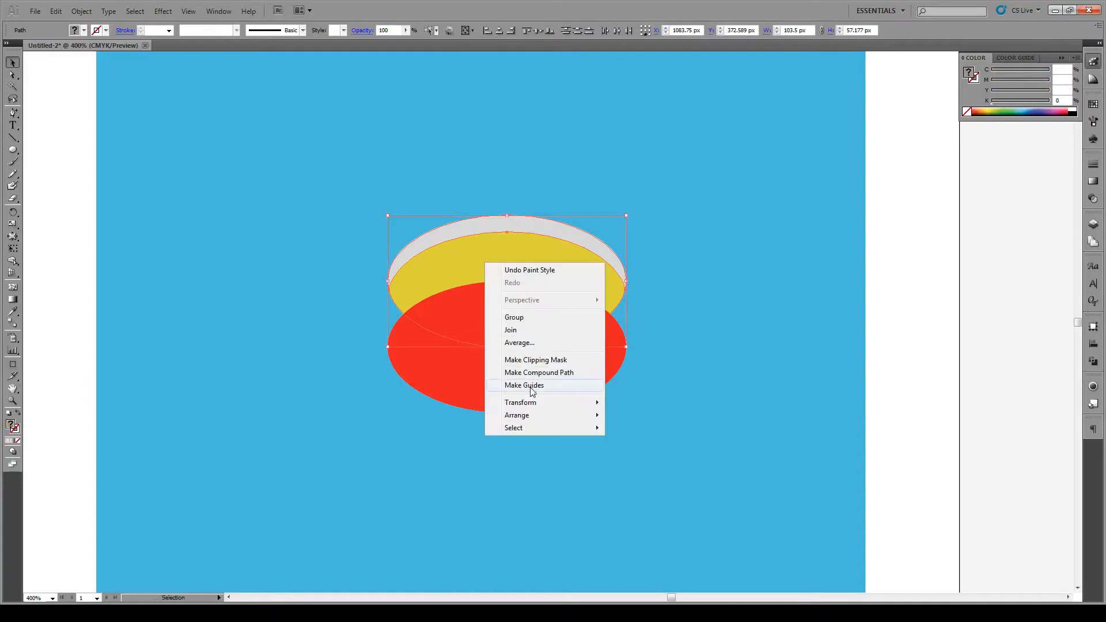
{"action": "mouse_move", "coordinate": [549, 419]}
{"action": "left_click", "coordinate": [634, 415]}
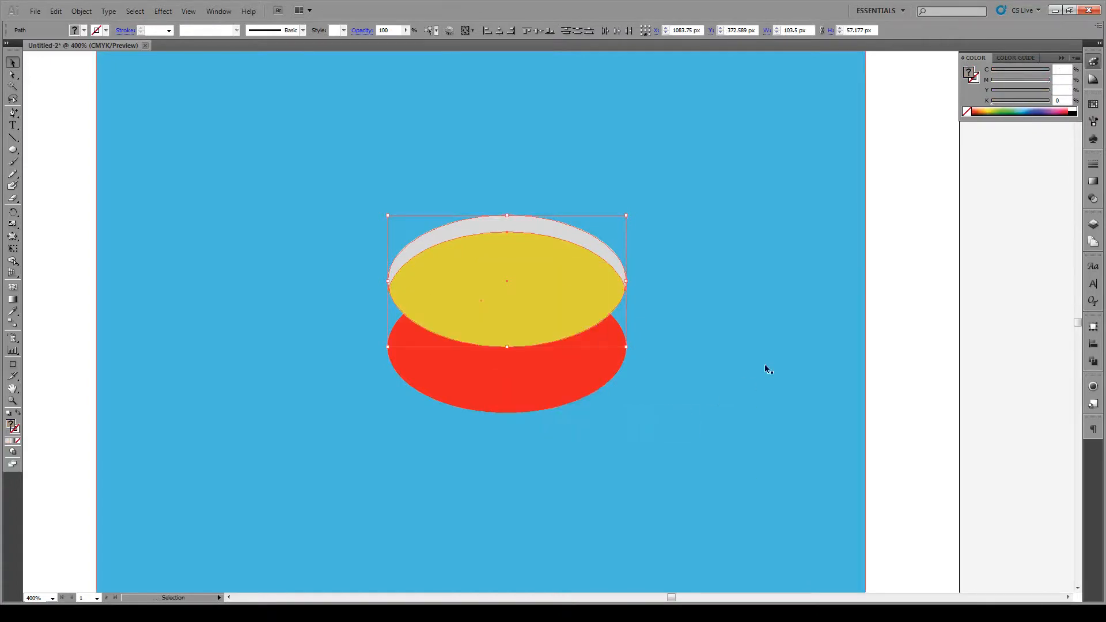
{"action": "left_click", "coordinate": [926, 313]}
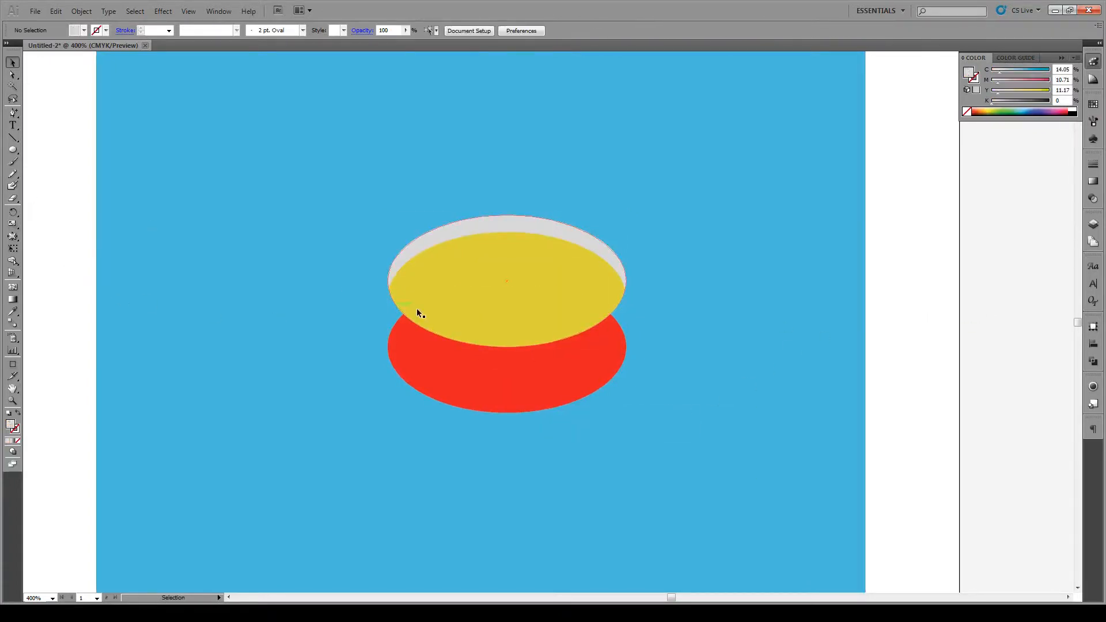
- Duplicate the yellow ellipse in place and move the copy directly beneath the original in the stacking order
{"action": "key", "text": "m"}
{"action": "key", "text": "v"}
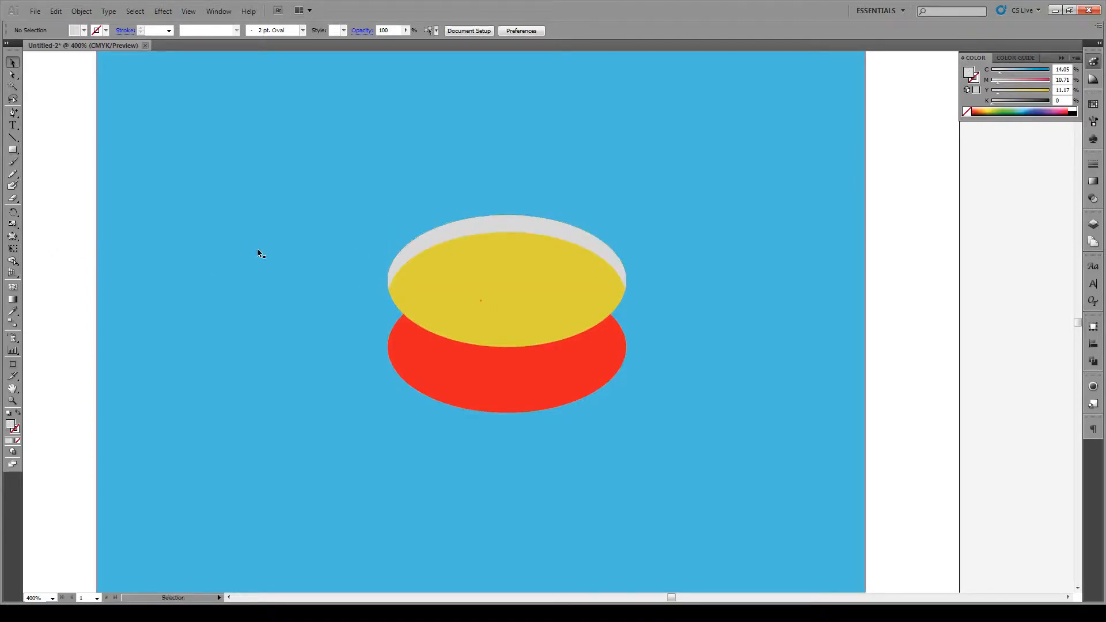
{"action": "left_click", "coordinate": [493, 288]}
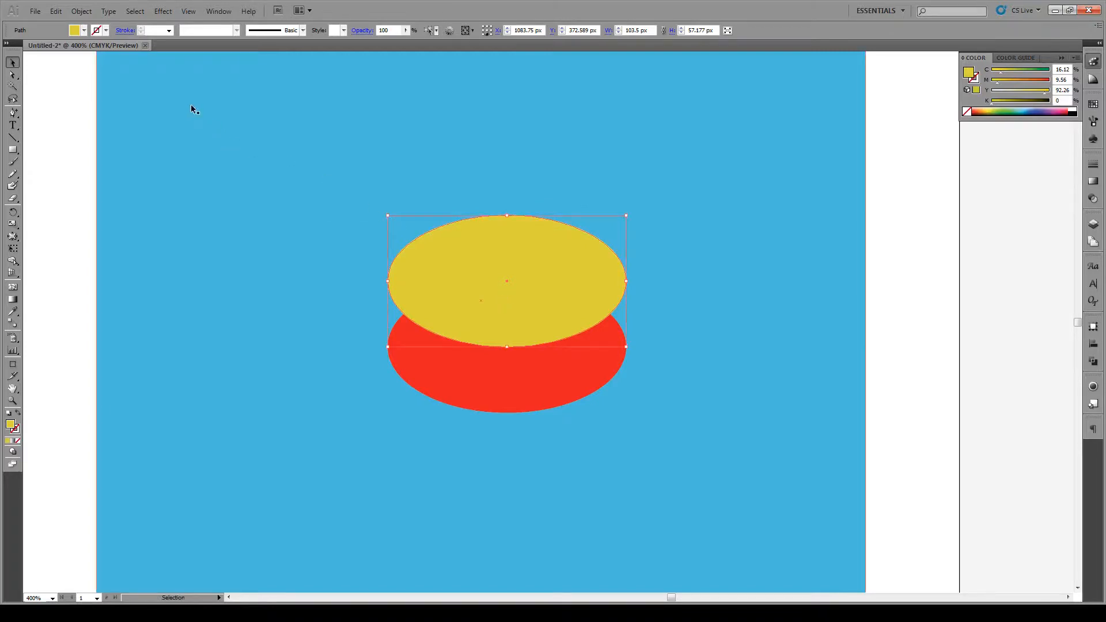
{"action": "left_click", "coordinate": [1093, 224]}
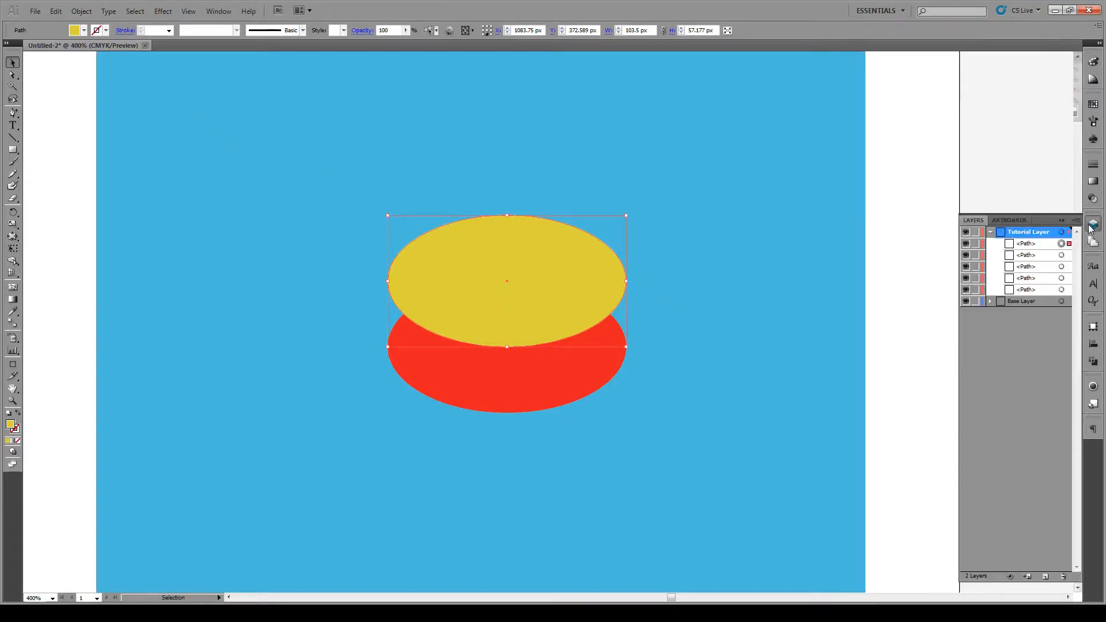
{"action": "left_click_drag", "start_coordinate": [1030, 247], "coordinate": [1030, 273]}
- Scale the lower yellow ellipse non-uniformly to 105% horizontally and 105% vertically
{"action": "left_click", "coordinate": [81, 11]}
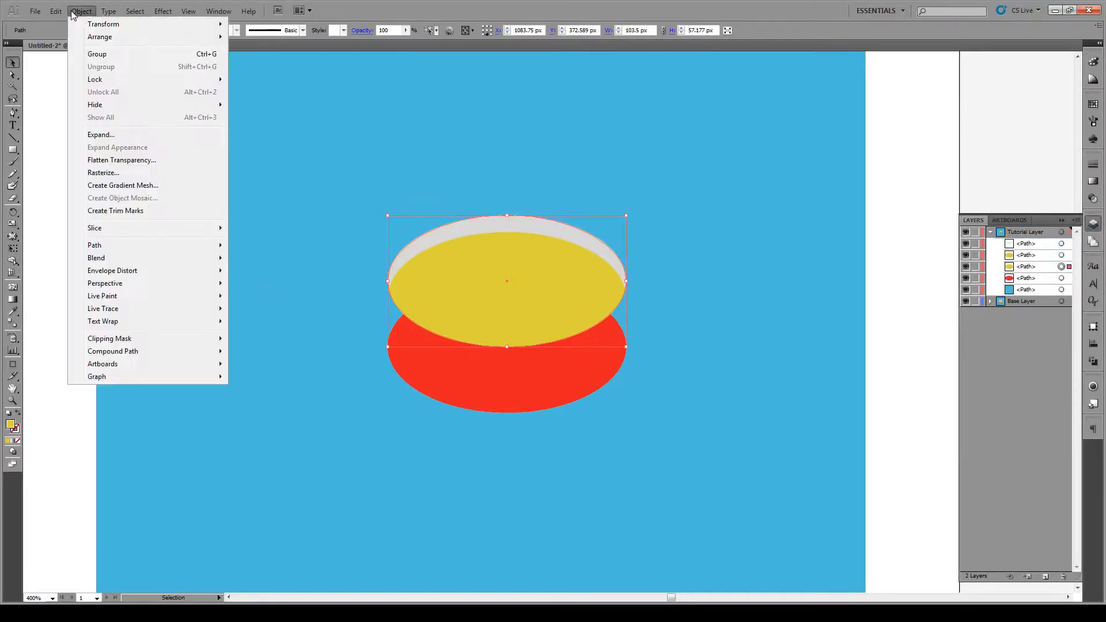
{"action": "mouse_move", "coordinate": [102, 25]}
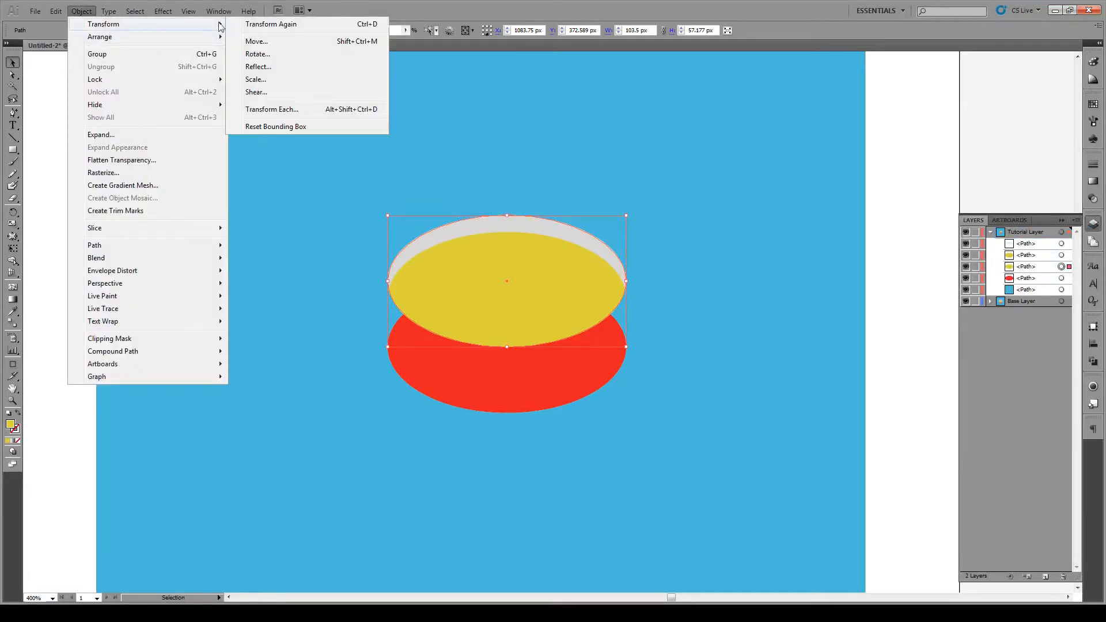
{"action": "left_click", "coordinate": [283, 82]}
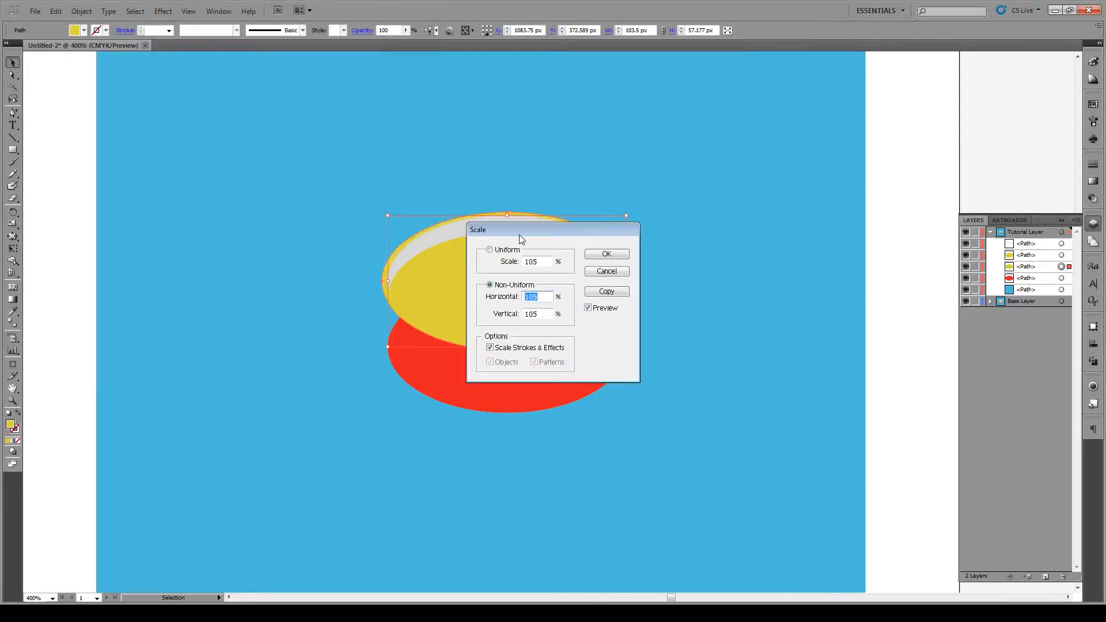
{"action": "left_click_drag", "start_coordinate": [592, 226], "coordinate": [749, 205]}
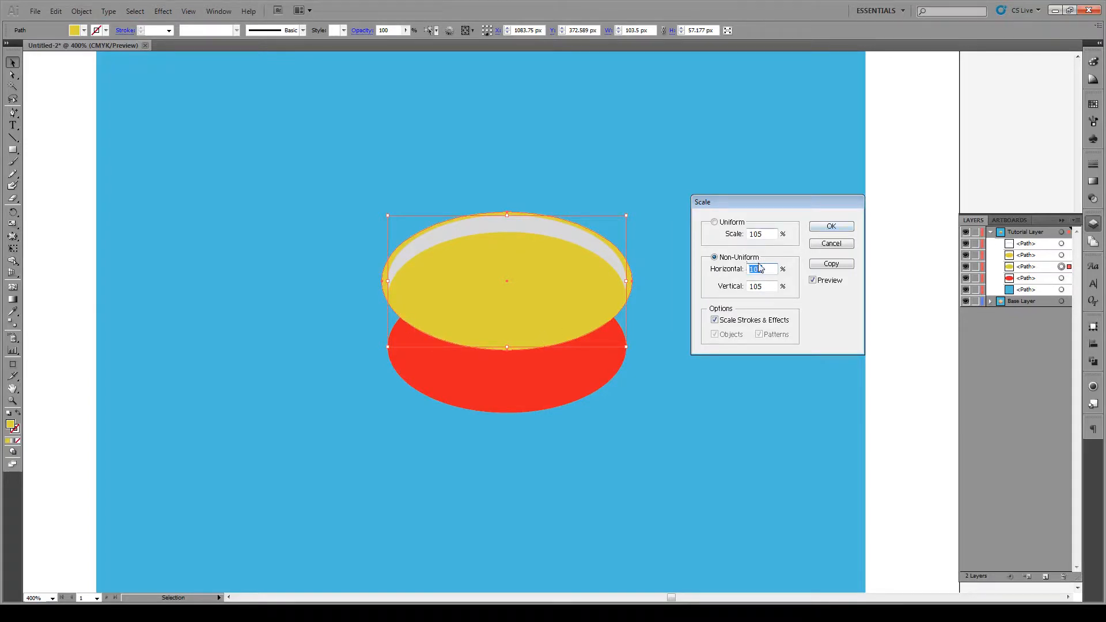
{"action": "left_click", "coordinate": [832, 231]}
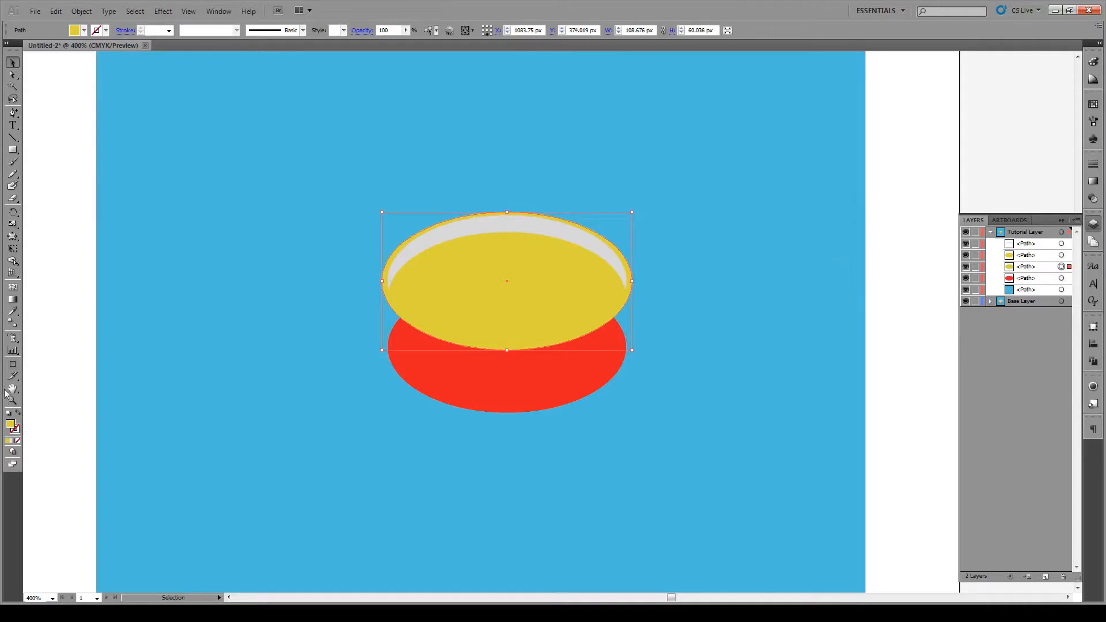
- Fill the enlarged ellipse with off-white #F4F4F4 to form the pot's rim
{"action": "double_click", "coordinate": [10, 426]}
{"action": "left_click_drag", "start_coordinate": [432, 265], "coordinate": [396, 240]}
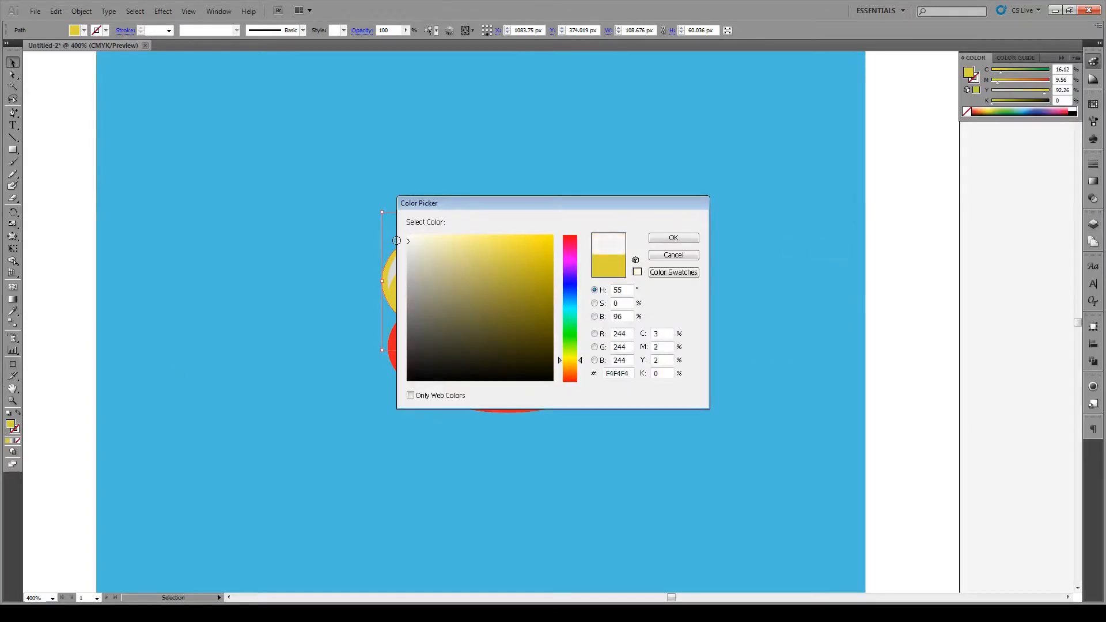
{"action": "left_click", "coordinate": [674, 236]}
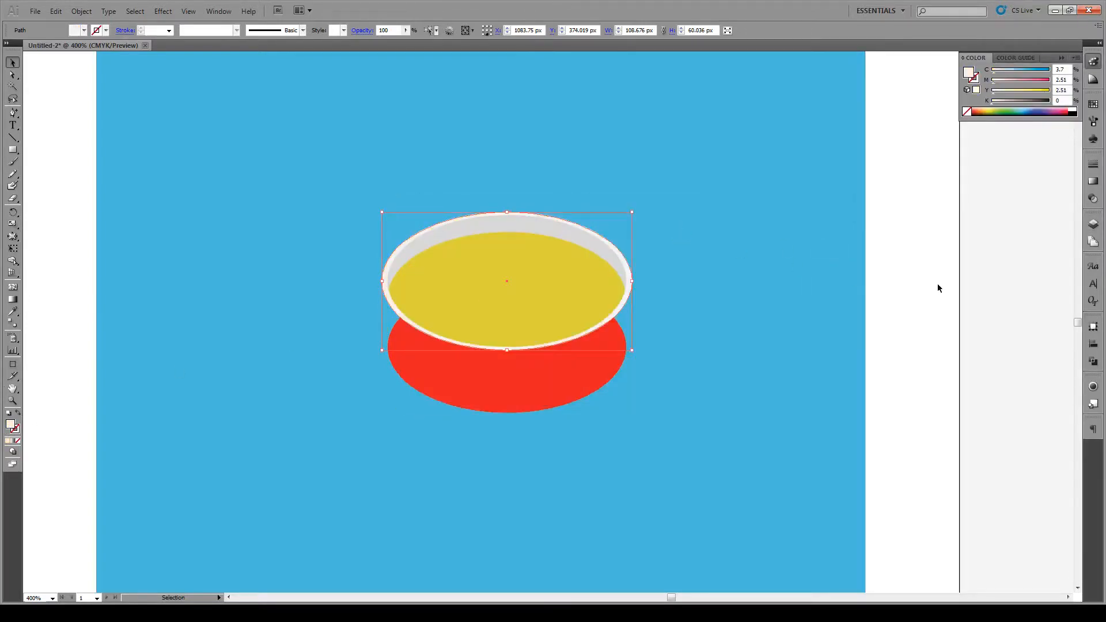
{"action": "left_click", "coordinate": [902, 289]}
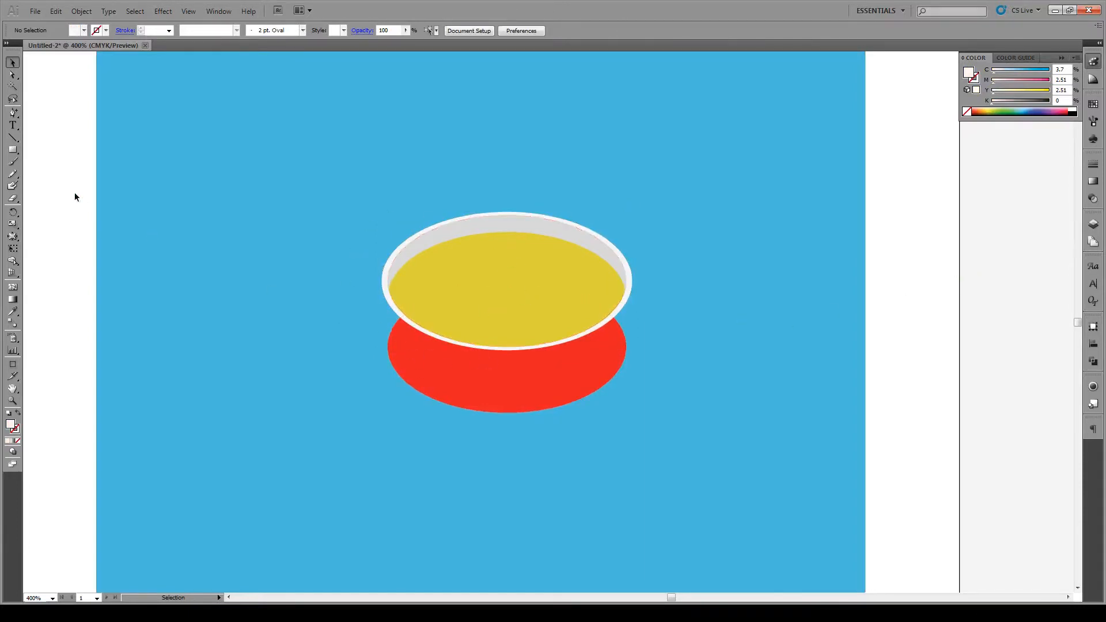
- Draw a rectangle about 109 by 30 px across the lower half of the rim and fill it with the red of the lower ellipse
{"action": "left_click", "coordinate": [13, 152]}
{"action": "left_click_drag", "start_coordinate": [382, 281], "coordinate": [633, 350]}
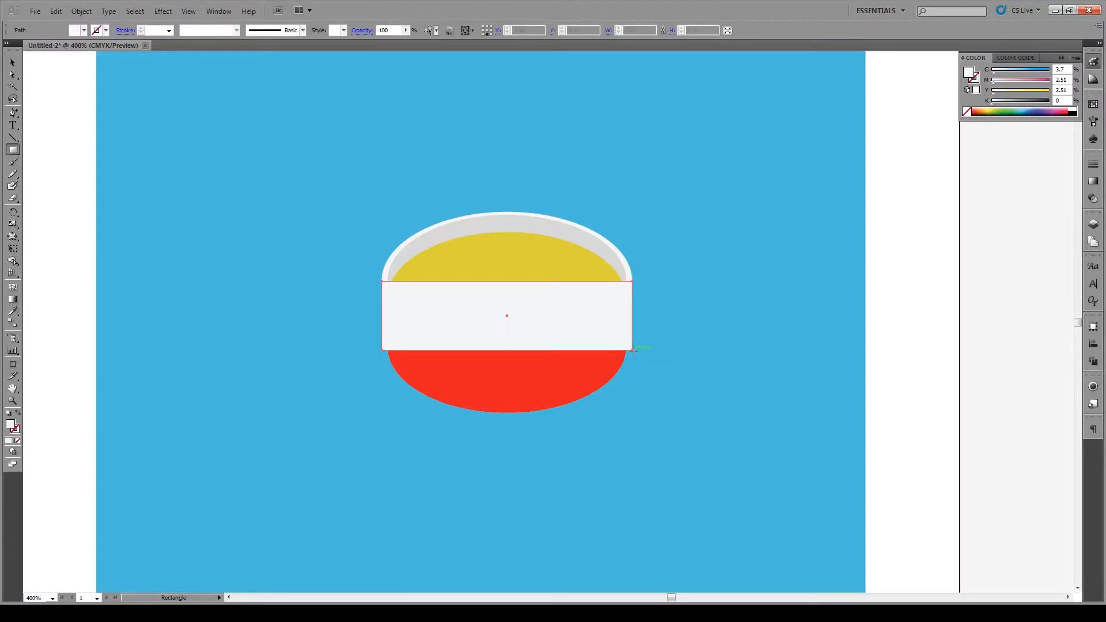
{"action": "left_click", "coordinate": [13, 312]}
{"action": "left_click", "coordinate": [462, 364]}
{"action": "key", "text": "v"}
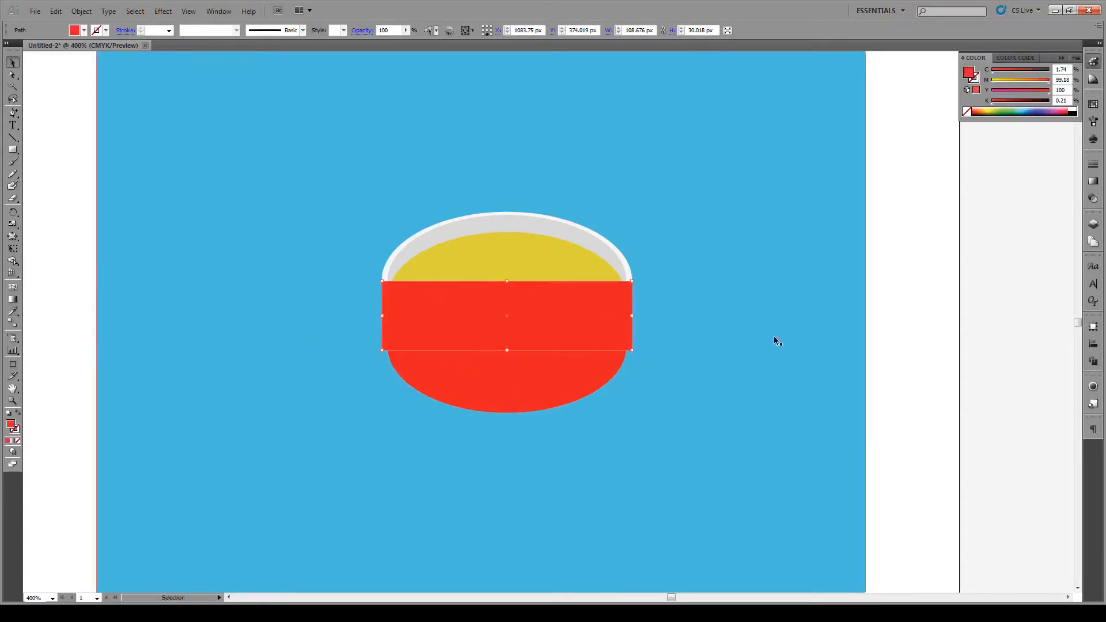
{"action": "left_click", "coordinate": [988, 317]}
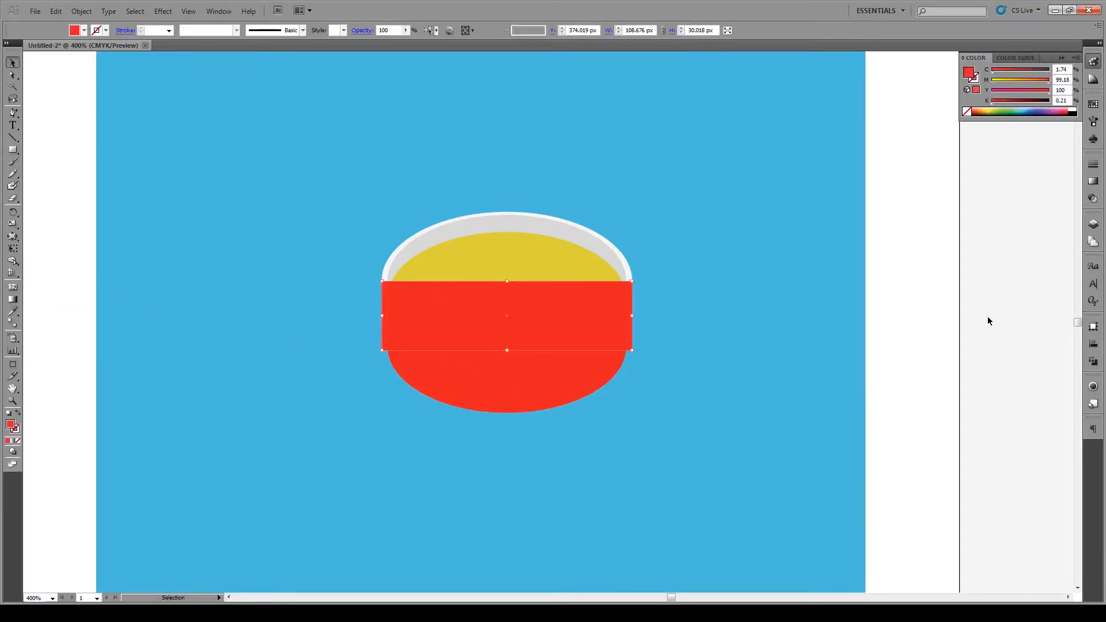
- Move the red rectangle beneath the off-white rim ellipse in the stacking order
{"action": "left_click", "coordinate": [538, 326]}
{"action": "left_click", "coordinate": [1094, 224]}
{"action": "left_click_drag", "start_coordinate": [1038, 246], "coordinate": [1036, 290]}
{"action": "left_click", "coordinate": [901, 329]}
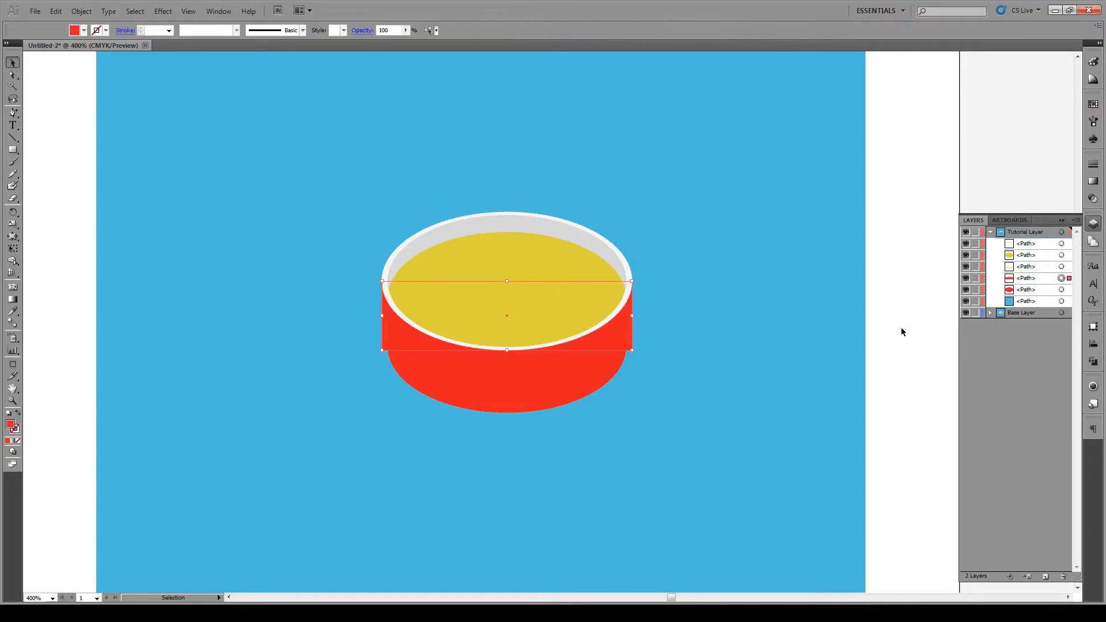
- Taper the pot's wall by moving the rectangle's two lower corner points inward to meet the red ellipse's edges
{"action": "left_click", "coordinate": [12, 74]}
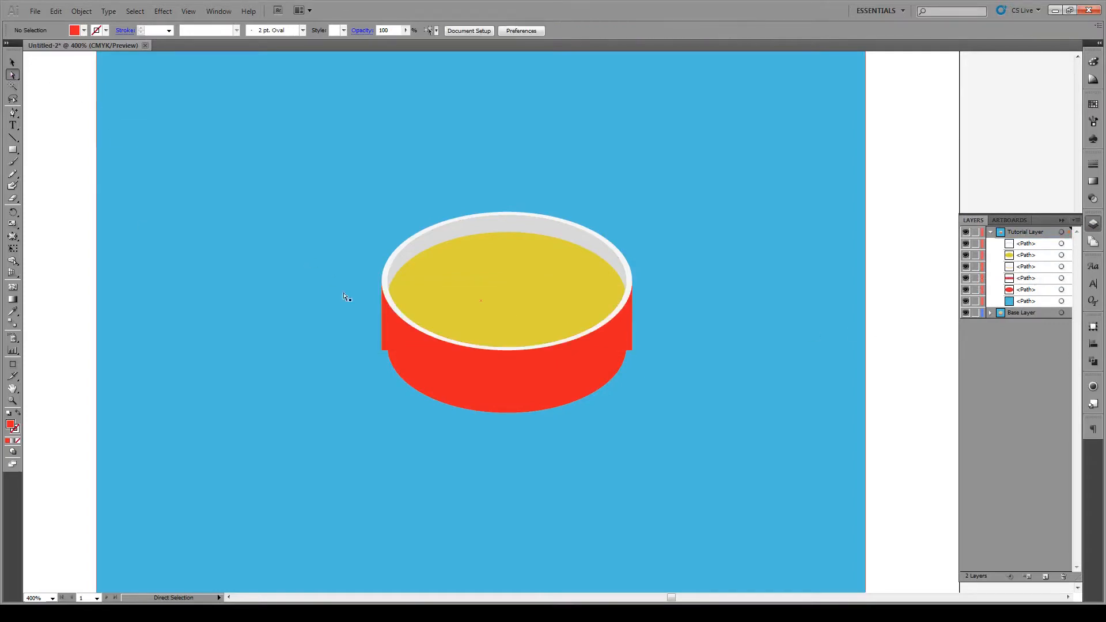
{"action": "left_click_drag", "start_coordinate": [383, 351], "coordinate": [390, 354]}
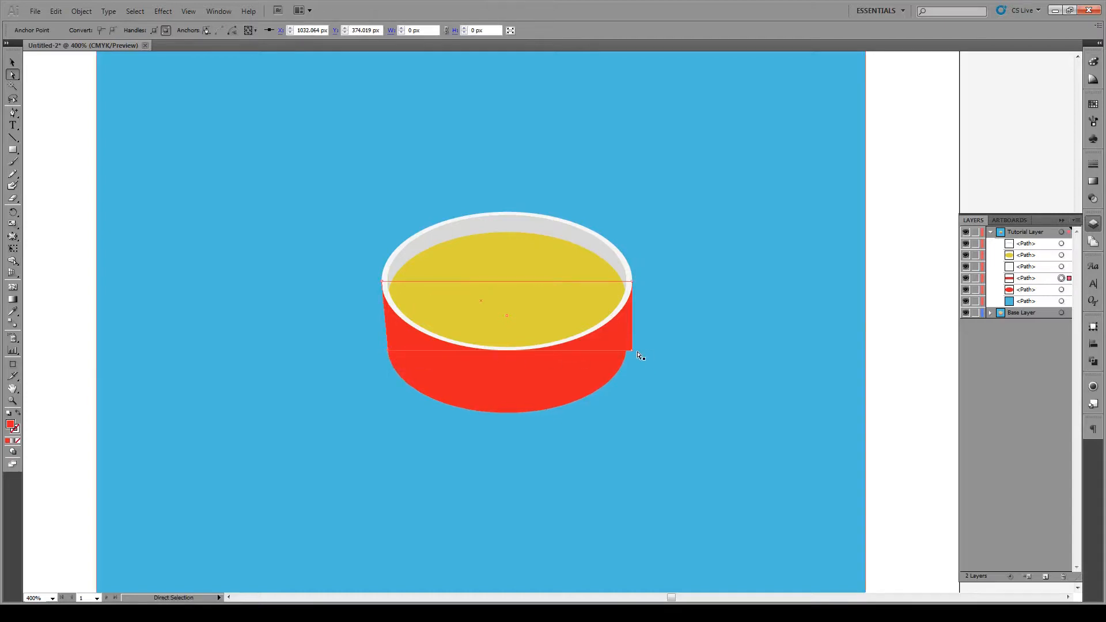
{"action": "left_click_drag", "start_coordinate": [635, 354], "coordinate": [629, 353]}
{"action": "key", "text": "v"}
{"action": "left_click", "coordinate": [927, 292]}
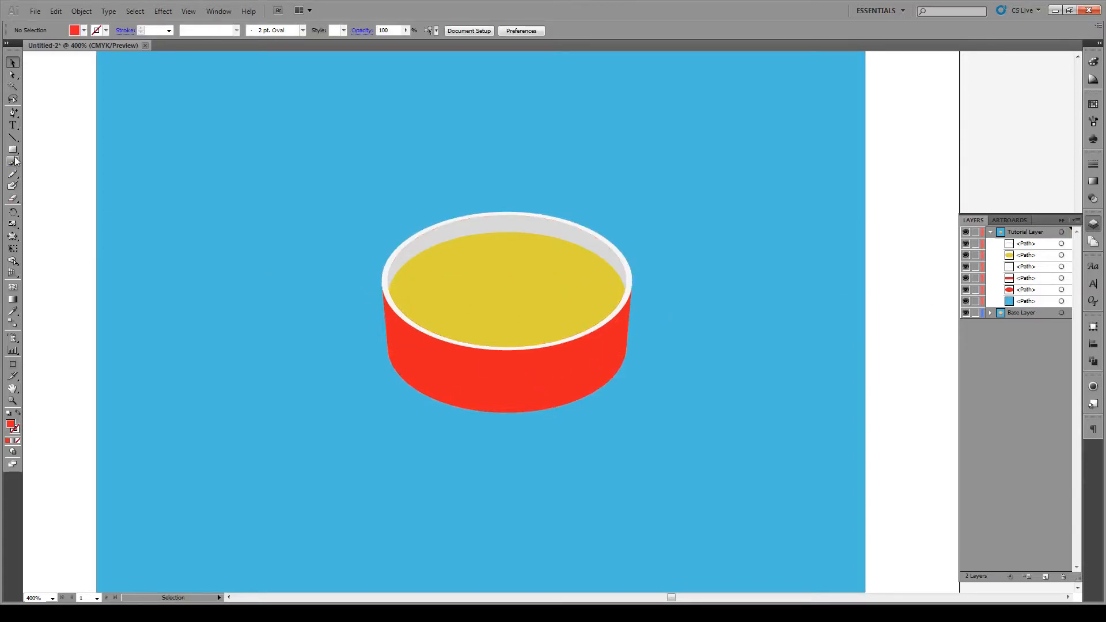
- Draw a 13 px red circle beside the pot and a 26.5 by 13 px red rectangle extending from its centre as a handle
{"action": "key", "text": "l"}
{"action": "left_click_drag", "start_coordinate": [333, 210], "coordinate": [362, 238]}
{"action": "left_click_drag", "start_coordinate": [358, 232], "coordinate": [362, 234]}
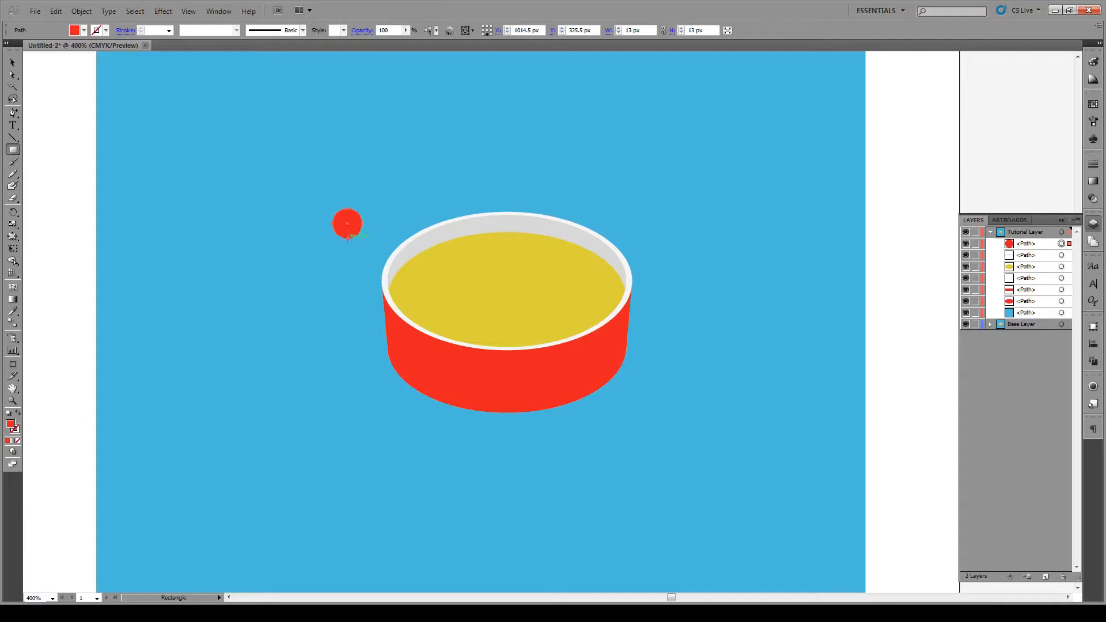
{"action": "left_click_drag", "start_coordinate": [348, 238], "coordinate": [409, 205]}
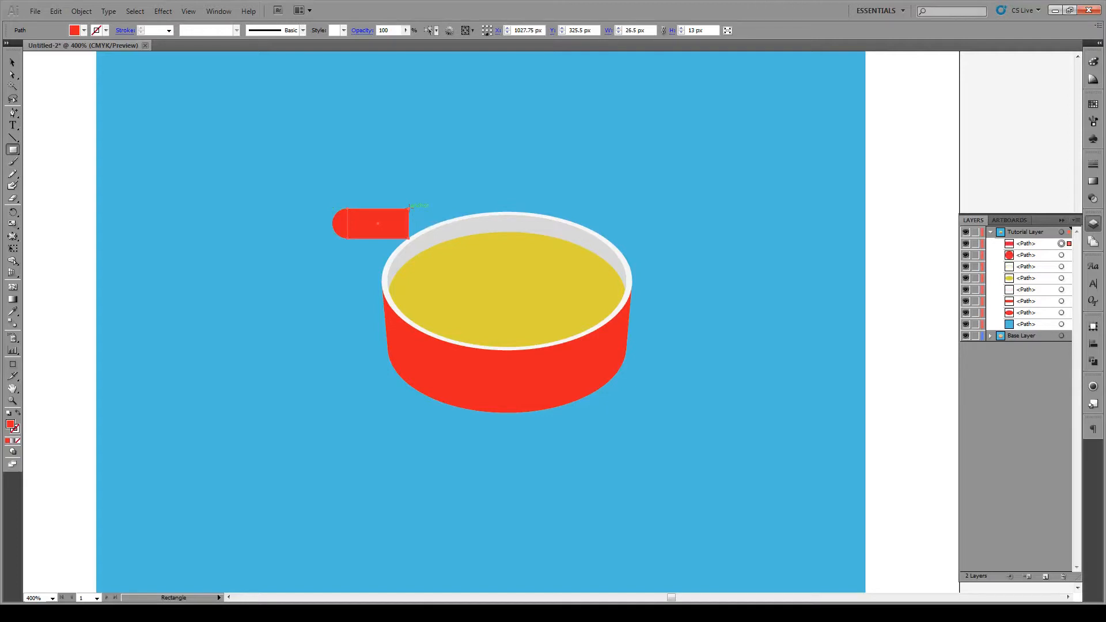
- Taper the handle by bringing the corner points at the rectangle's far end closer together
{"action": "key", "text": "a"}
{"action": "left_click", "coordinate": [408, 209]}
{"action": "left_click_drag", "start_coordinate": [409, 209], "coordinate": [410, 233]}
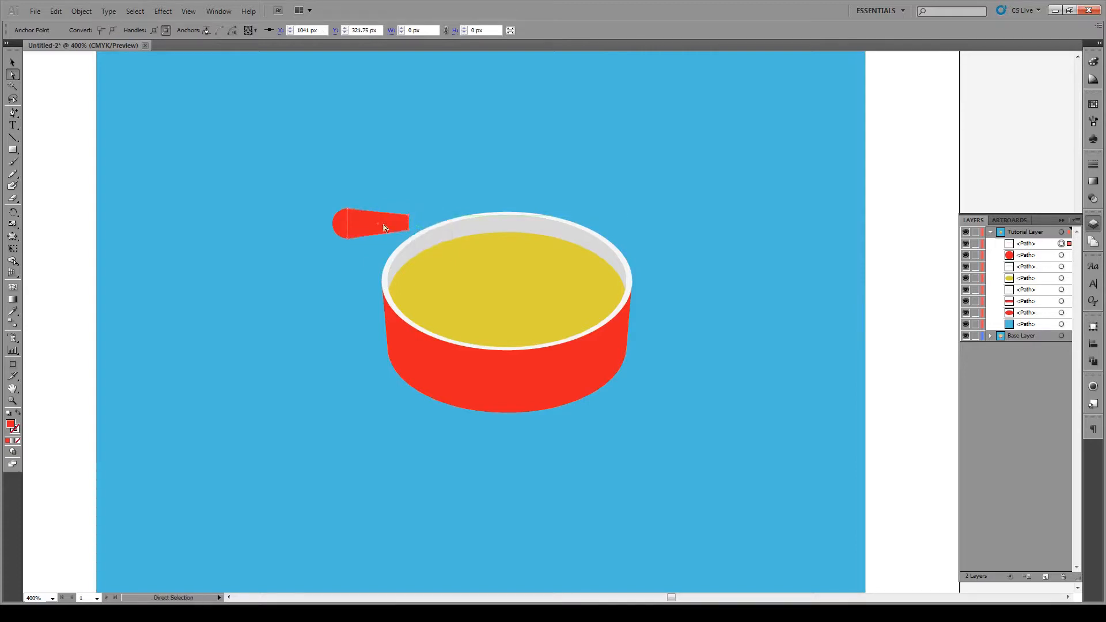
- Rotate the circle and the tapered shape together and place the handle across the pot's upper-left rim
{"action": "key", "text": "v"}
{"action": "left_click", "coordinate": [346, 226], "text": "shift"}
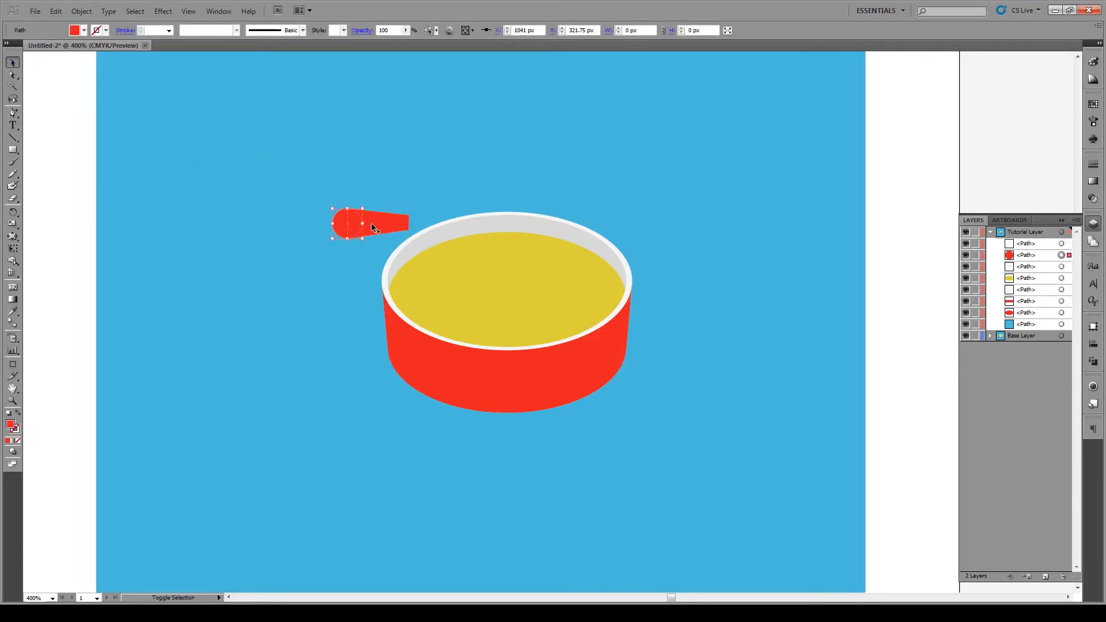
{"action": "left_click_drag", "start_coordinate": [394, 221], "coordinate": [415, 231]}
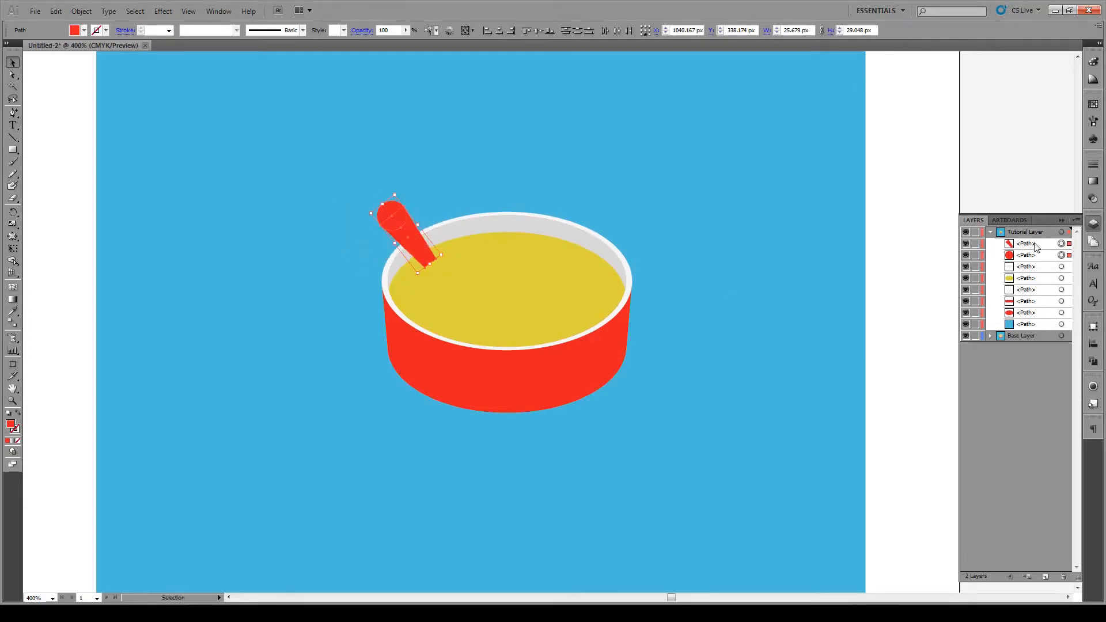
- Move both handle shapes behind the pot, just above the blue background in the stacking order
{"action": "left_click", "coordinate": [1035, 244]}
{"action": "left_click", "coordinate": [1033, 258], "text": "shift"}
{"action": "left_click_drag", "start_coordinate": [1032, 245], "coordinate": [1031, 319]}
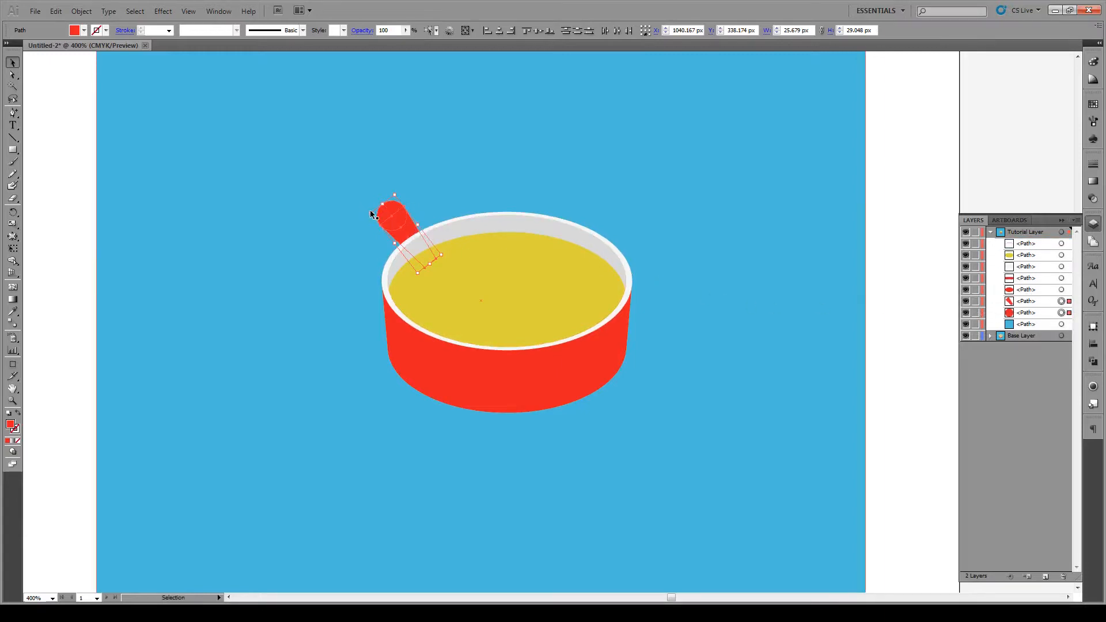
- Rotate the handle to a flatter angle and enlarge it slightly, keeping its narrow end tucked behind the rim
{"action": "left_click_drag", "start_coordinate": [367, 214], "coordinate": [348, 233]}
{"action": "left_click", "coordinate": [59, 261]}
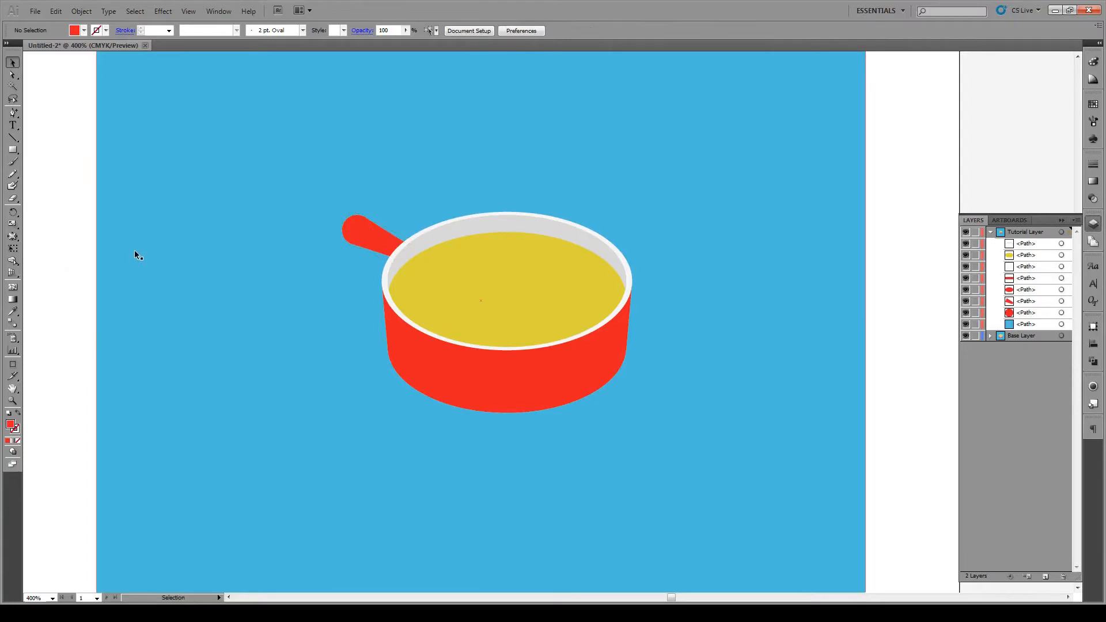
{"action": "left_click", "coordinate": [356, 213]}
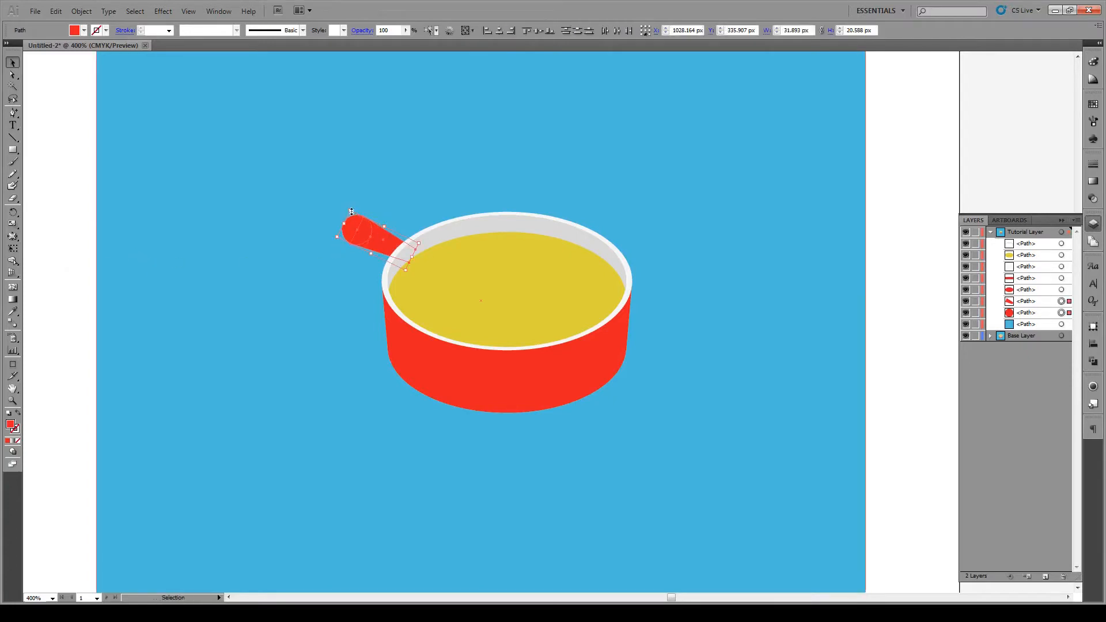
{"action": "left_click_drag", "start_coordinate": [351, 211], "coordinate": [353, 189]}
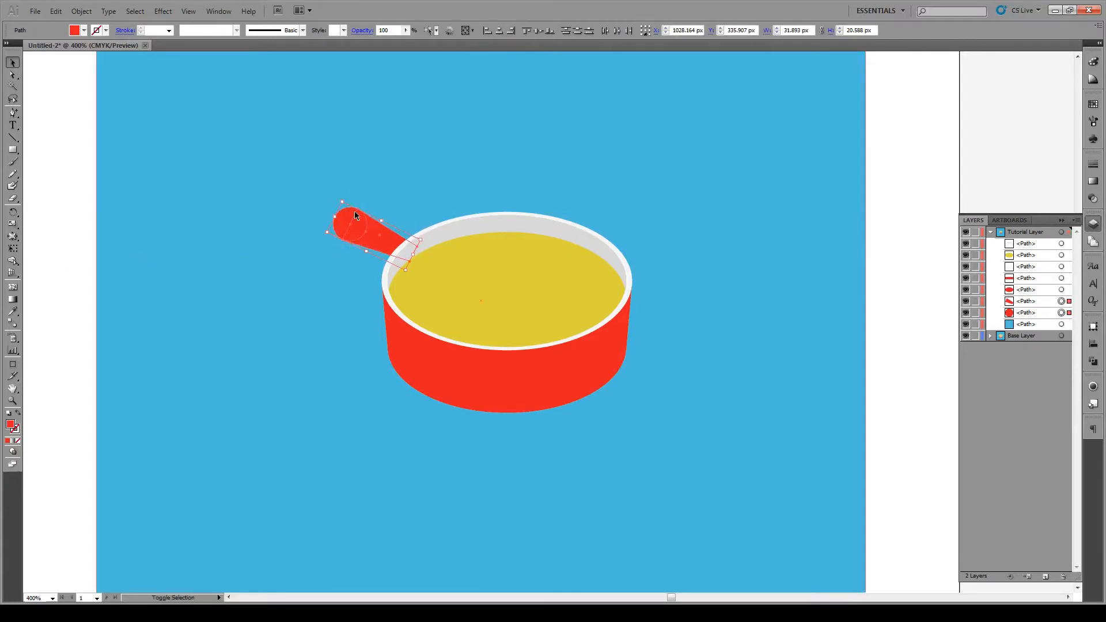
{"action": "left_click_drag", "start_coordinate": [371, 240], "coordinate": [375, 248]}
{"action": "left_click", "coordinate": [51, 280]}
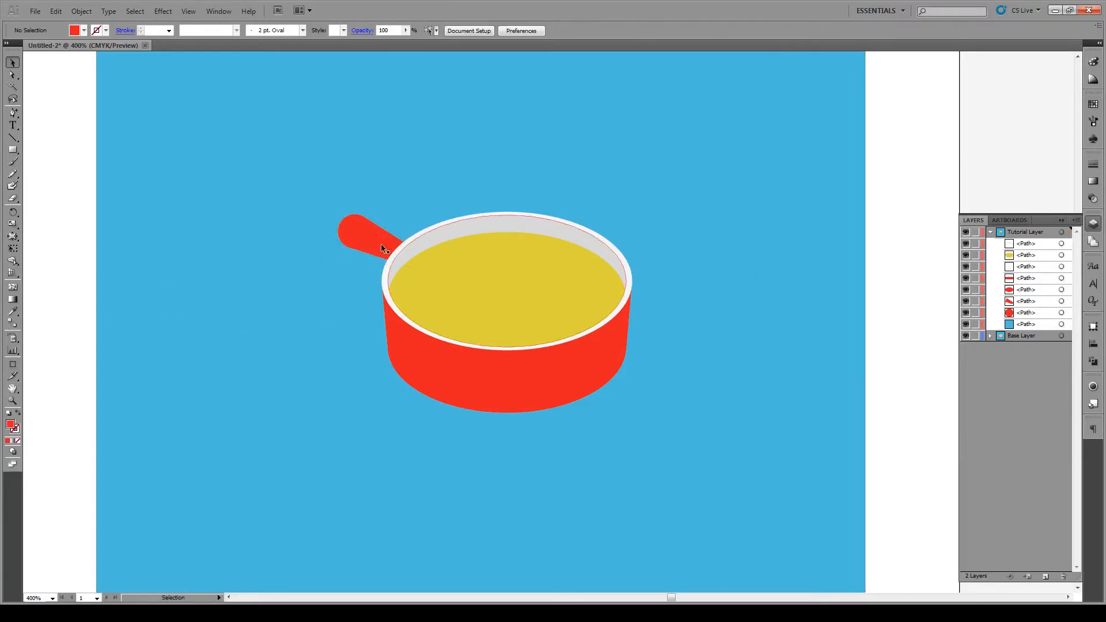
- Draw a vertical bar 7.25 by 22.25 px on the front of the pot and fill it with white
{"action": "left_click", "coordinate": [10, 150]}
{"action": "left_click_drag", "start_coordinate": [494, 353], "coordinate": [510, 406]}
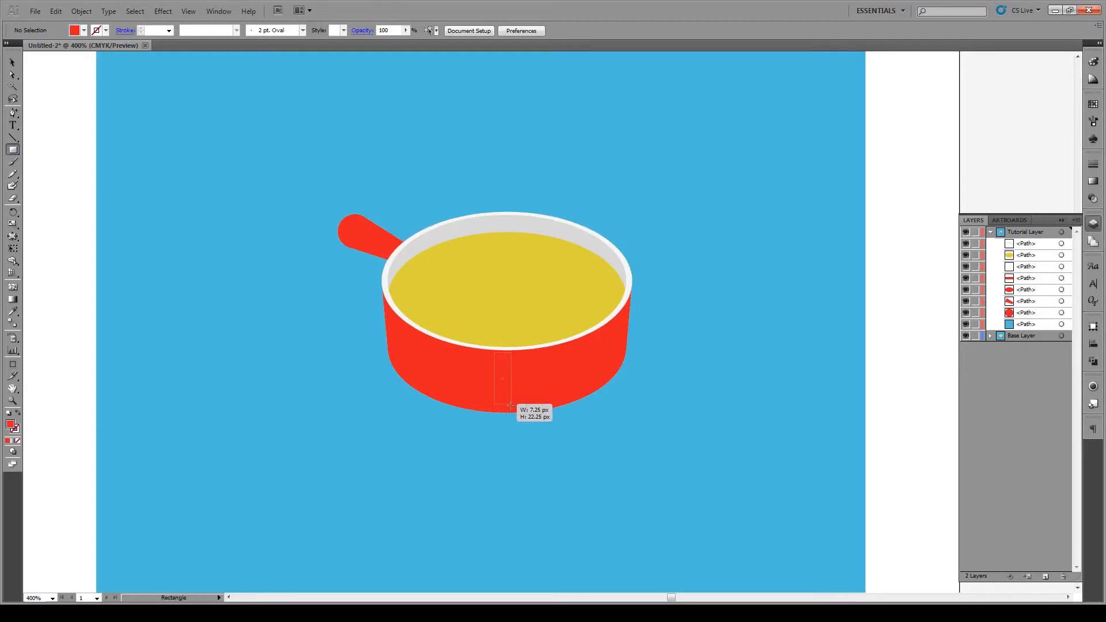
{"action": "left_click_drag", "start_coordinate": [510, 407], "coordinate": [511, 406]}
{"action": "double_click", "coordinate": [11, 427]}
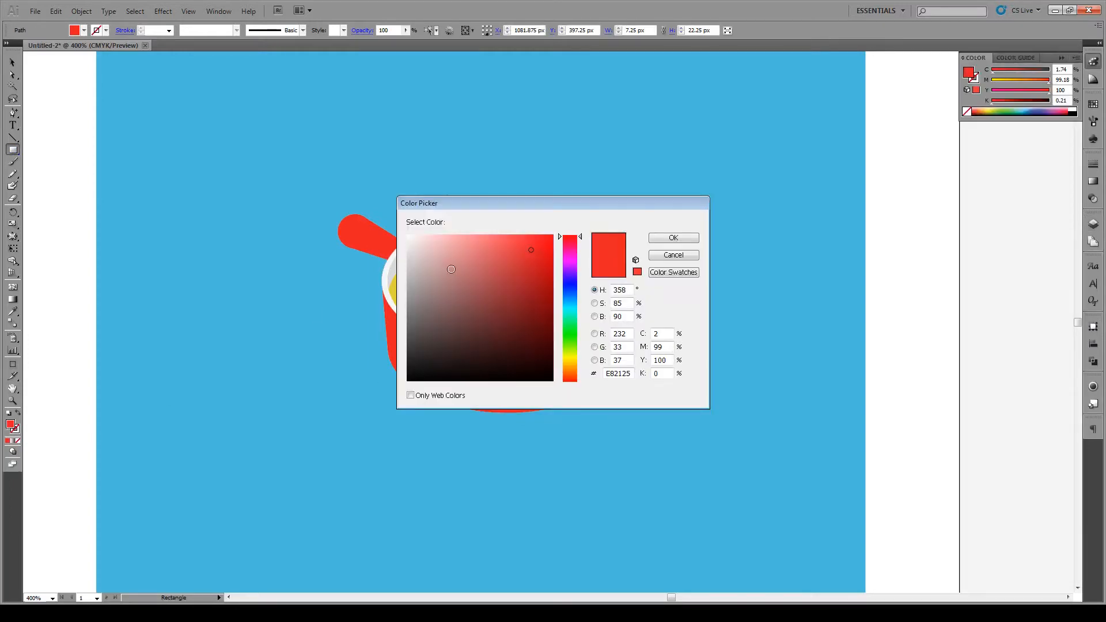
{"action": "left_click", "coordinate": [673, 237]}
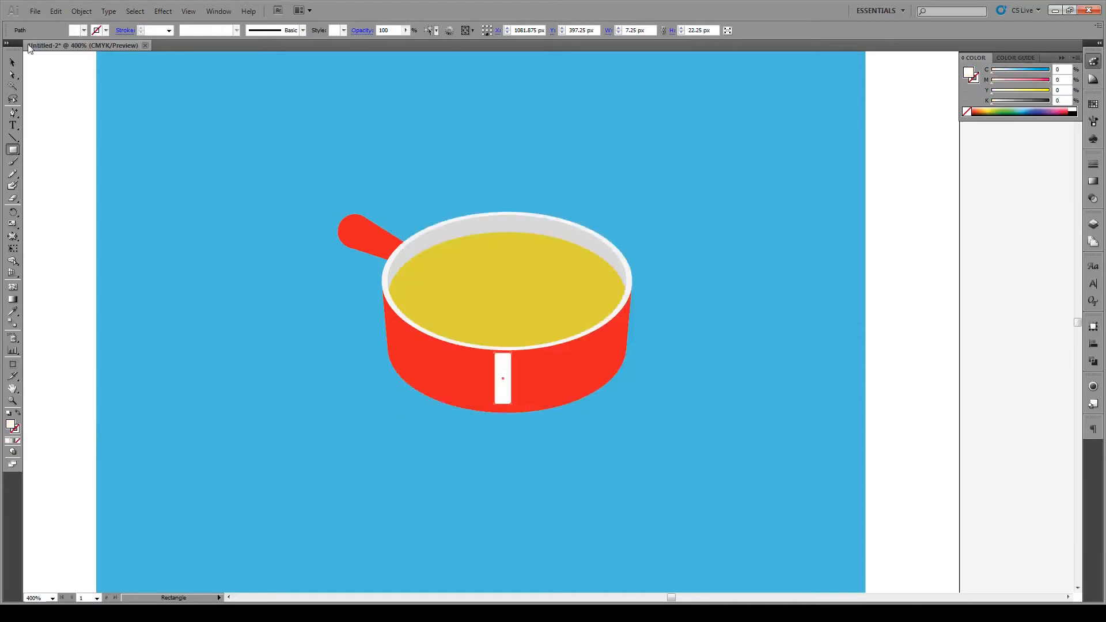
- Add a copy of the white bar rotated 90° to form a cross and shift the cross slightly down
{"action": "left_click", "coordinate": [12, 63]}
{"action": "left_click_drag", "start_coordinate": [515, 407], "coordinate": [532, 371]}
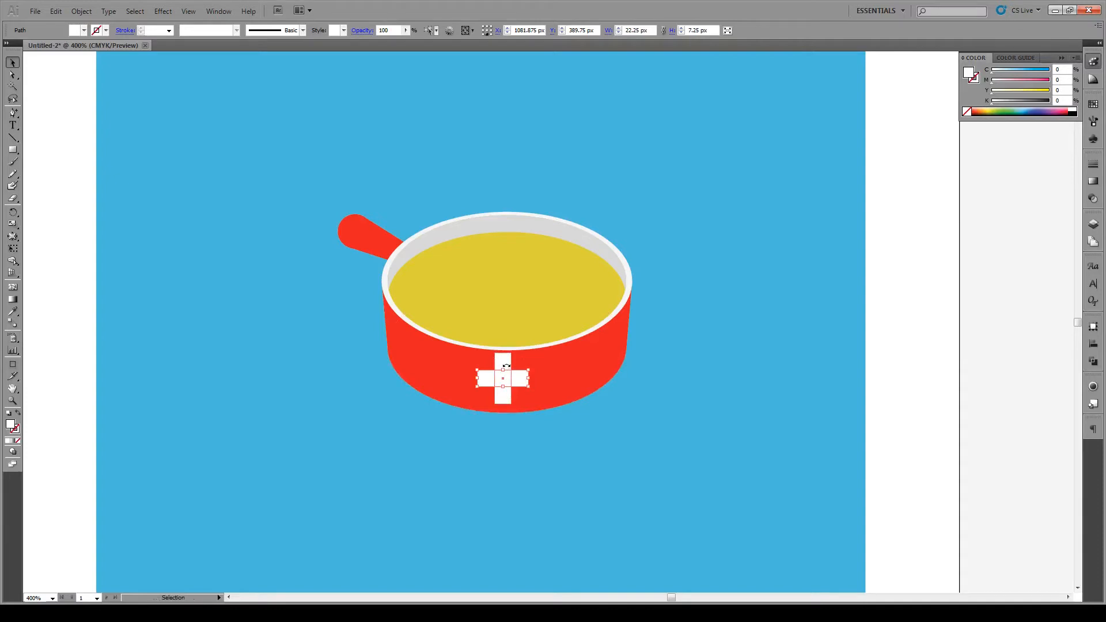
{"action": "left_click", "coordinate": [507, 367], "text": "shift"}
{"action": "left_click_drag", "start_coordinate": [508, 369], "coordinate": [508, 374]}
{"action": "left_click", "coordinate": [916, 358]}
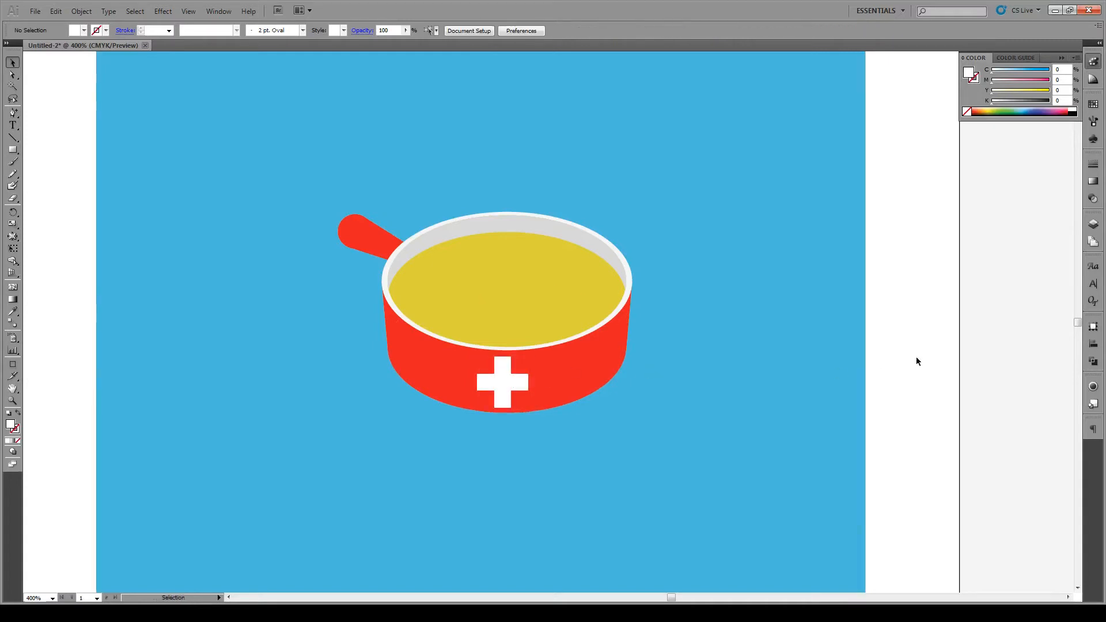
- Move both bars of the white cross slightly right to centre it horizontally on the pot
{"action": "left_click", "coordinate": [503, 364]}
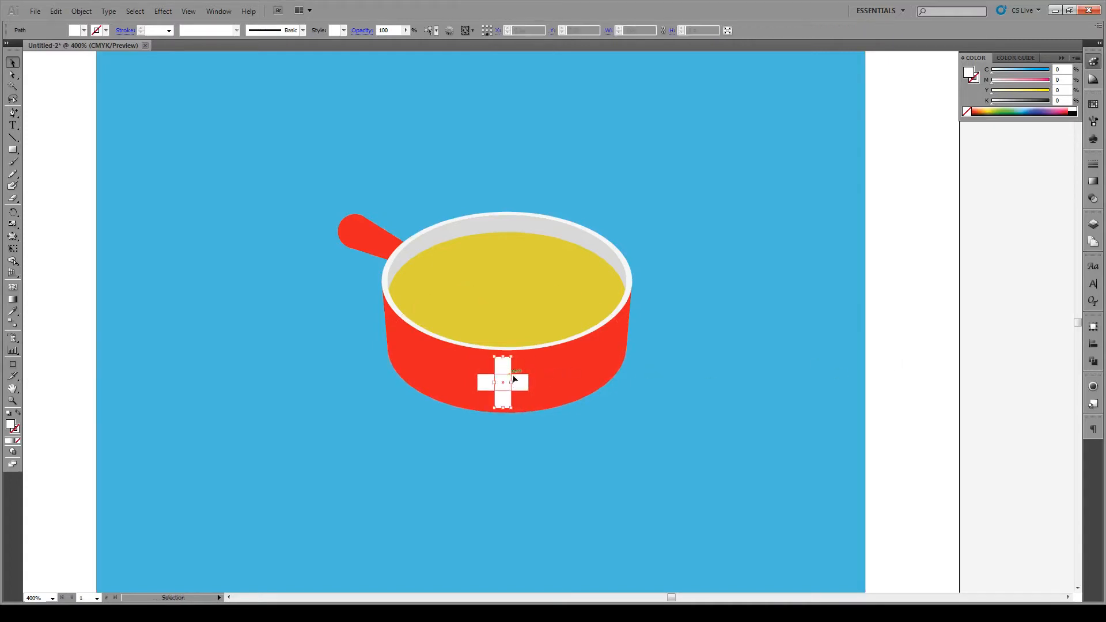
{"action": "left_click", "coordinate": [520, 383], "text": "shift"}
{"action": "left_click_drag", "start_coordinate": [520, 383], "coordinate": [524, 383]}
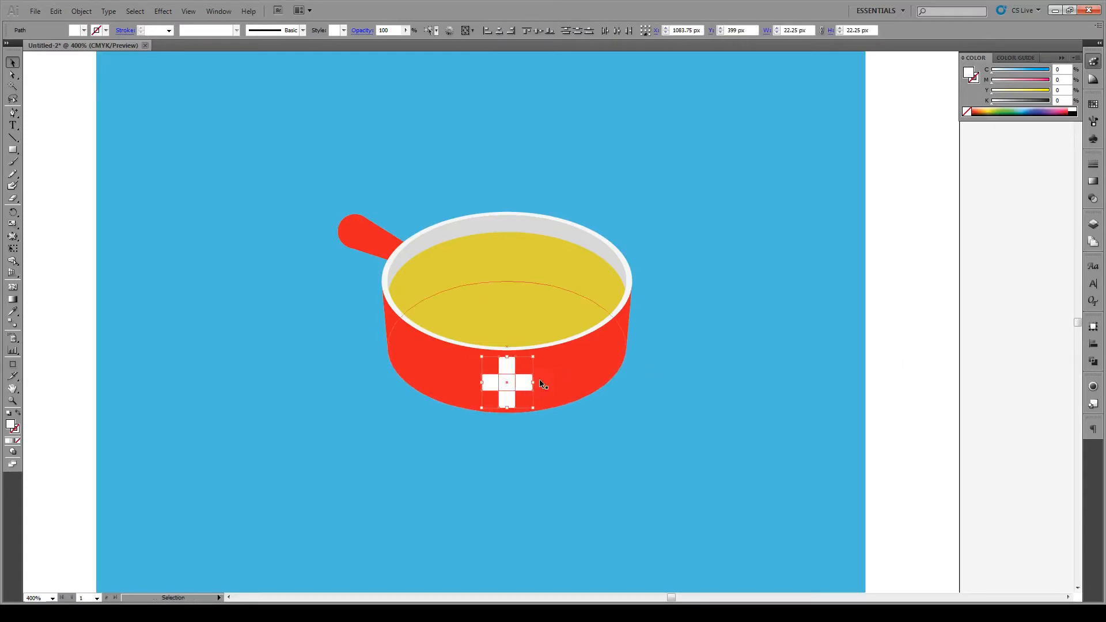
- Draw an upright rounded rectangle about 4 by 18.5 px left of the pot's handle and fill it orange, about C12 M51 Y92 K1
{"action": "left_click", "coordinate": [934, 321]}
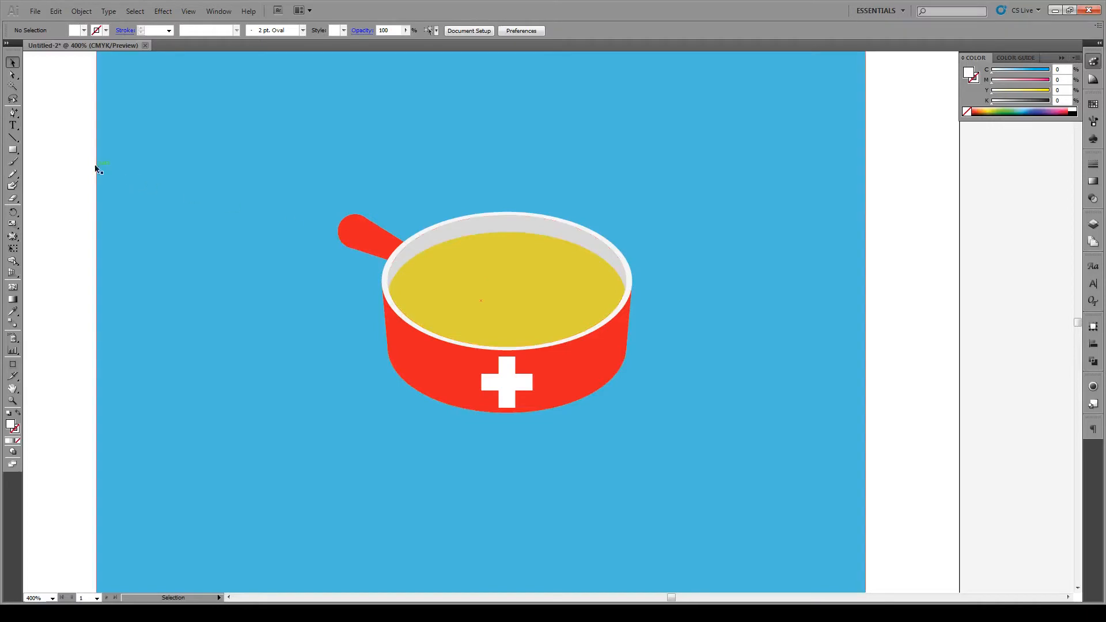
{"action": "left_click", "coordinate": [19, 150]}
{"action": "left_click_drag", "start_coordinate": [18, 150], "coordinate": [55, 164]}
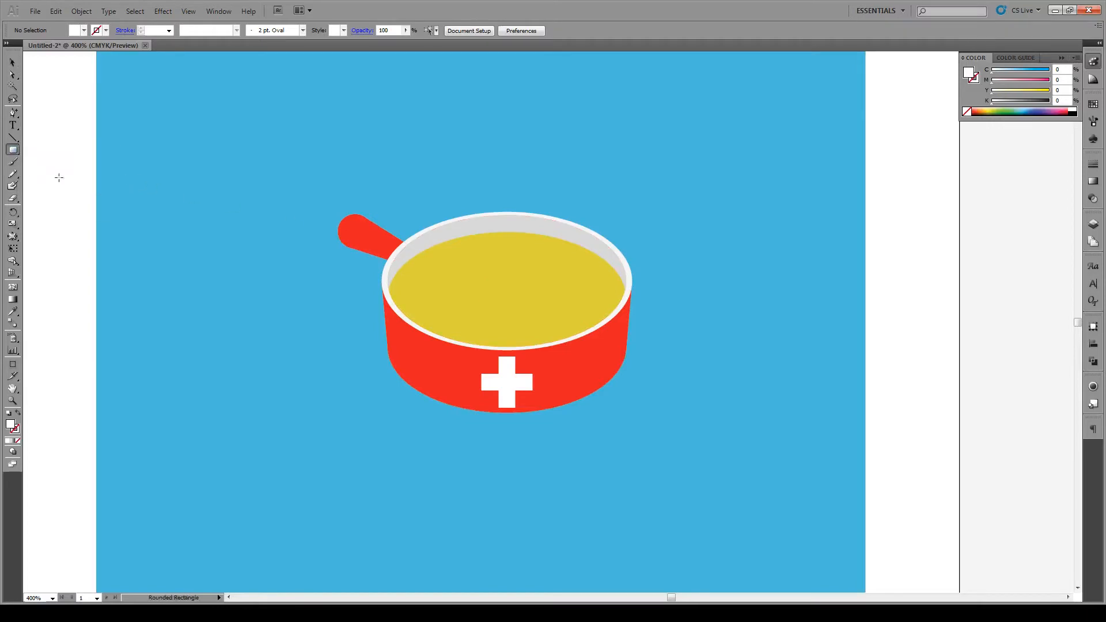
{"action": "left_click_drag", "start_coordinate": [273, 221], "coordinate": [282, 263]}
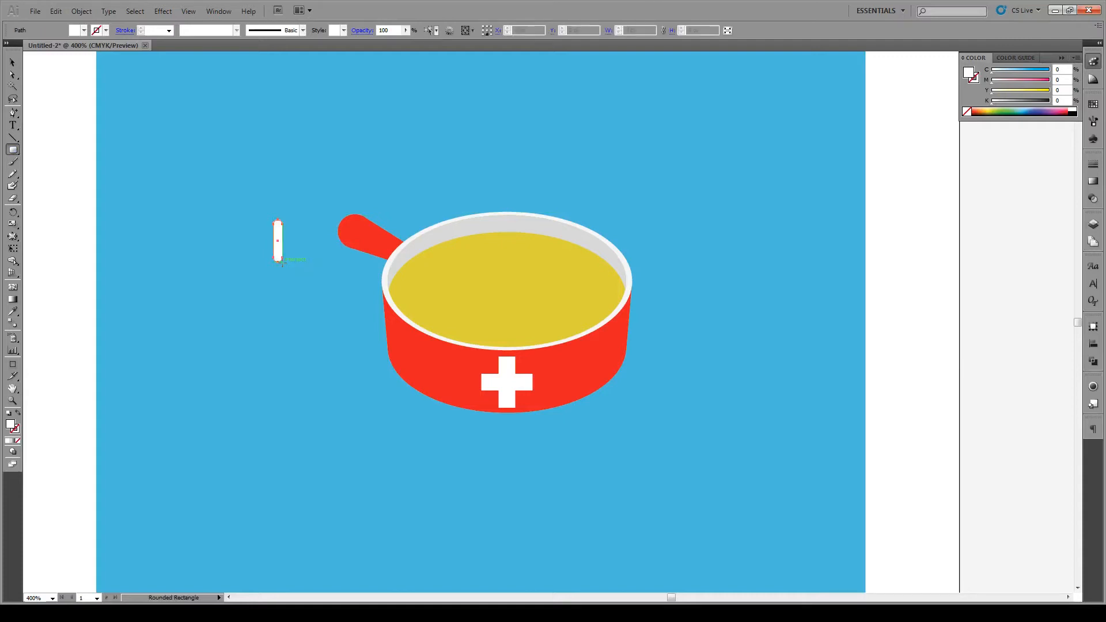
{"action": "double_click", "coordinate": [10, 426]}
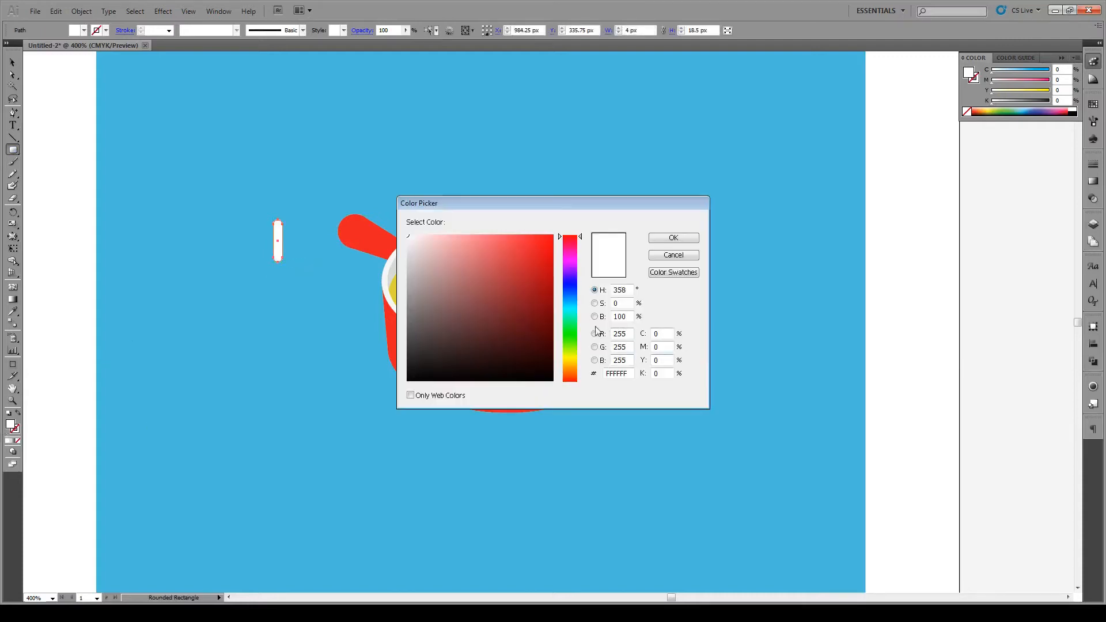
{"action": "left_click_drag", "start_coordinate": [576, 355], "coordinate": [577, 369]}
{"action": "left_click_drag", "start_coordinate": [521, 251], "coordinate": [533, 258]}
{"action": "left_click", "coordinate": [665, 236]}
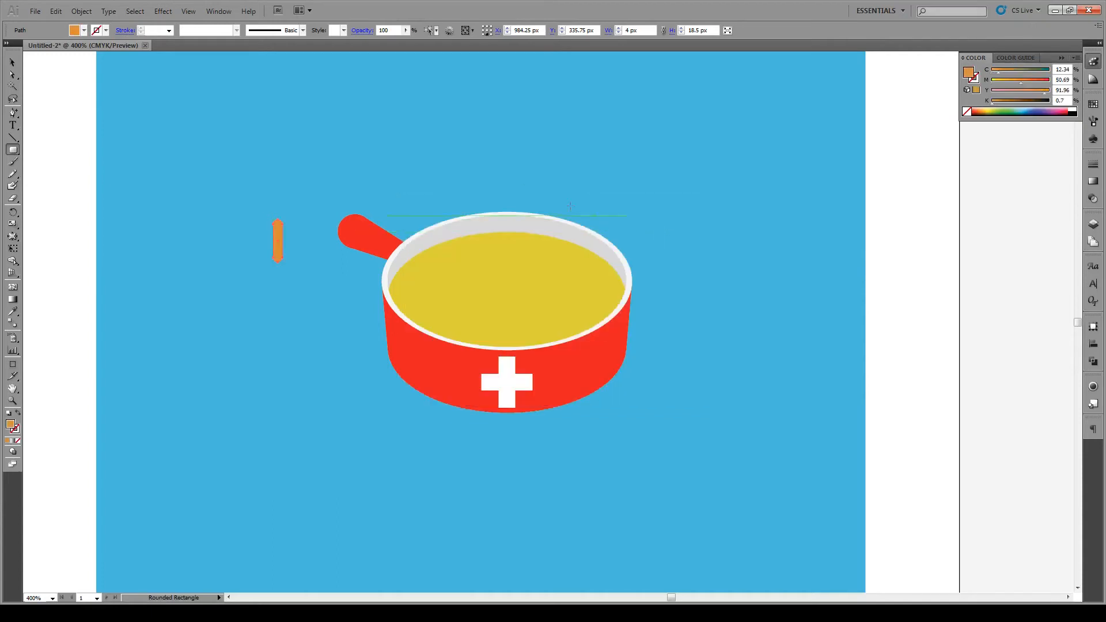
- Draw a thin rod about 1.4 by 30.8 px down from the orange handle's lower end and fill it light grey, about C19 M15 Y16 K0
{"action": "left_click_drag", "start_coordinate": [14, 153], "coordinate": [47, 151]}
{"action": "left_click_drag", "start_coordinate": [277, 261], "coordinate": [277, 332]}
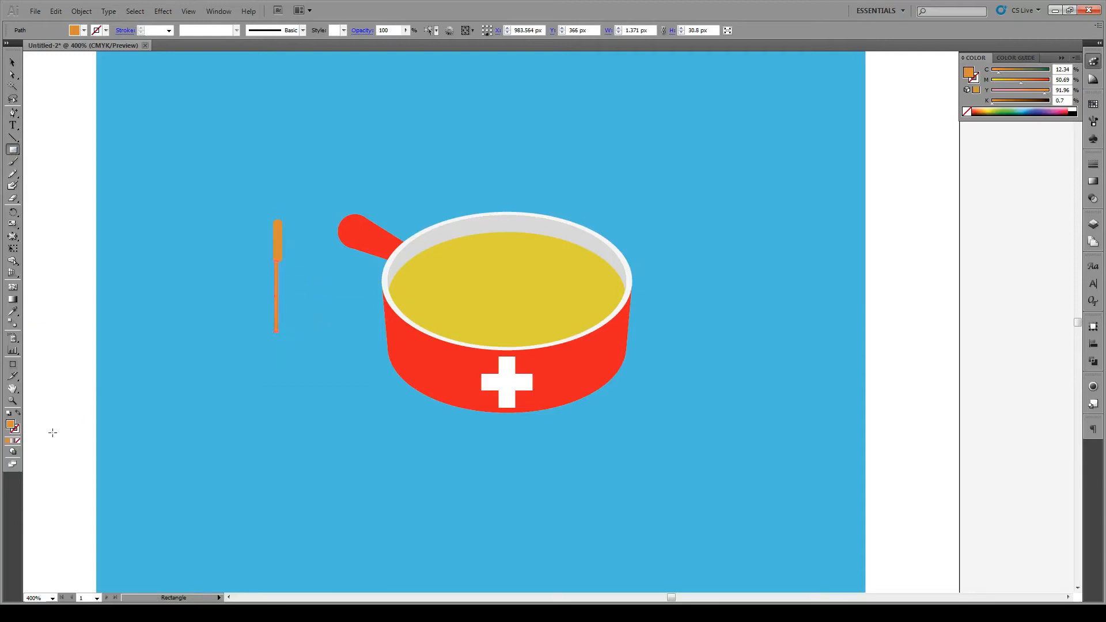
{"action": "double_click", "coordinate": [11, 425]}
{"action": "left_click_drag", "start_coordinate": [411, 255], "coordinate": [407, 264]}
{"action": "left_click", "coordinate": [674, 237]}
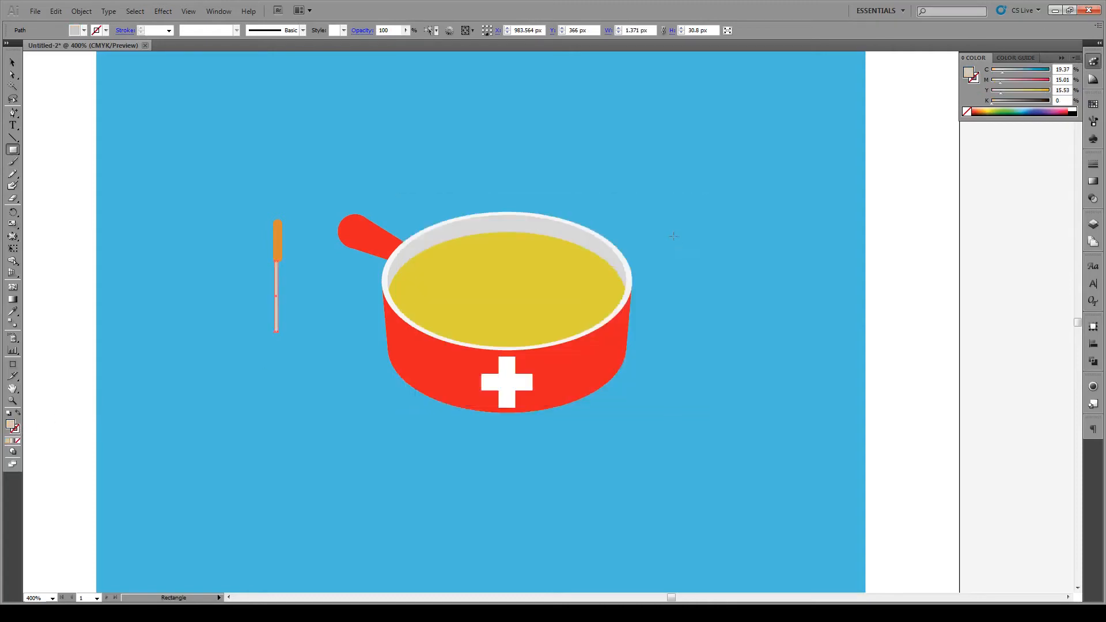
{"action": "key", "text": "ctrl+shift+a"}
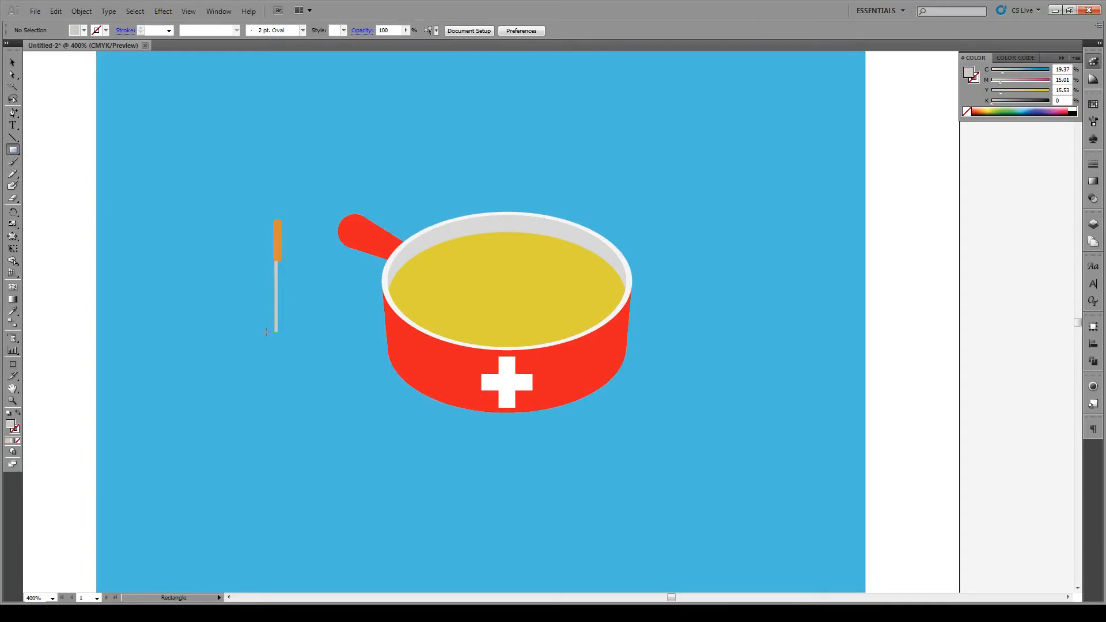
- Draw a bread square about 8 by 8 px at the rod's lower end and fill it with pale yellow E5DB7F, based on the cheese colour
{"action": "left_click_drag", "start_coordinate": [268, 332], "coordinate": [284, 351]}
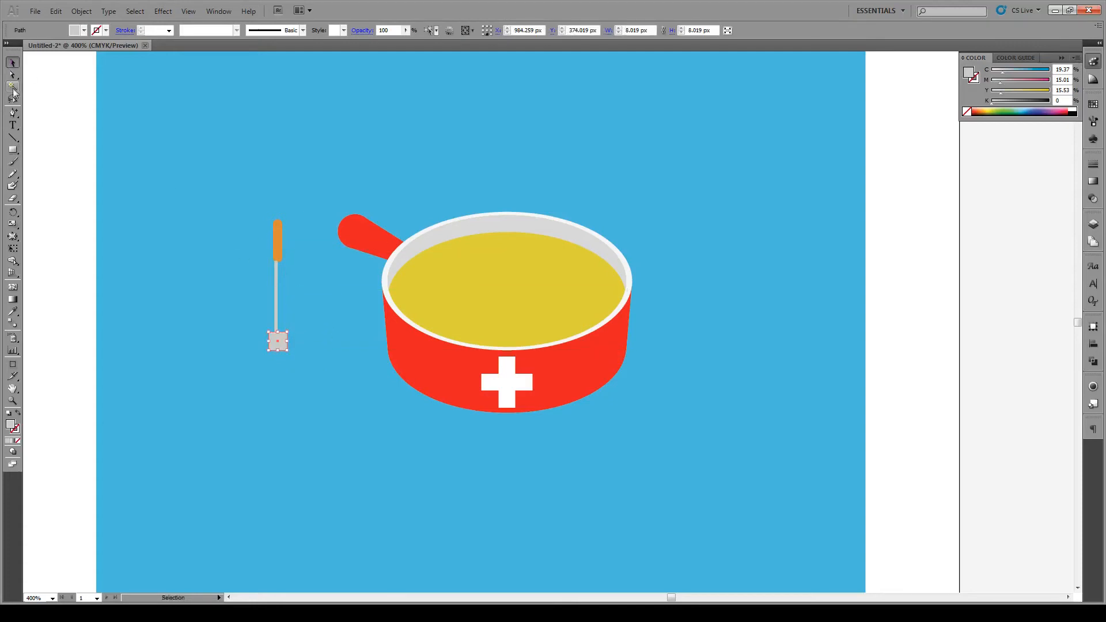
{"action": "left_click", "coordinate": [13, 311]}
{"action": "left_click", "coordinate": [467, 272]}
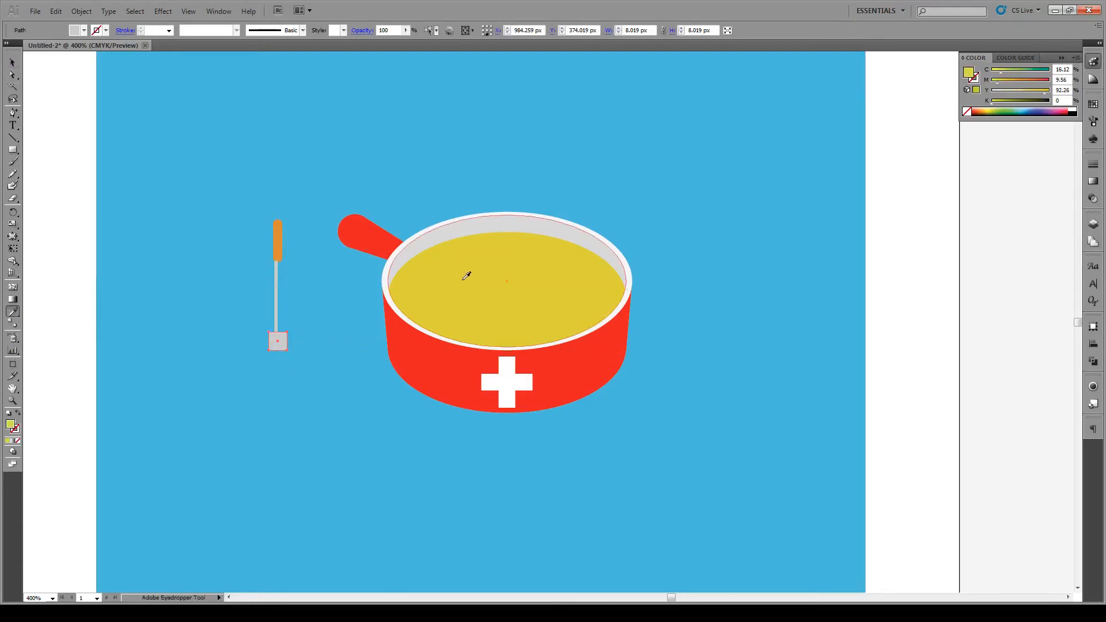
{"action": "double_click", "coordinate": [11, 426]}
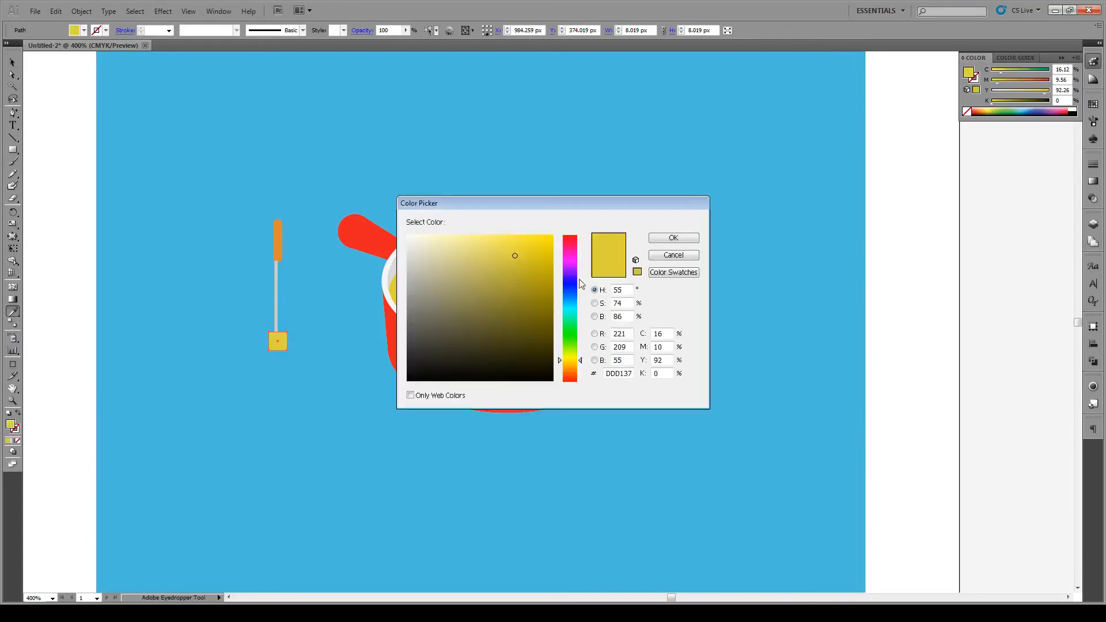
{"action": "left_click_drag", "start_coordinate": [514, 252], "coordinate": [472, 250]}
{"action": "left_click", "coordinate": [673, 238]}
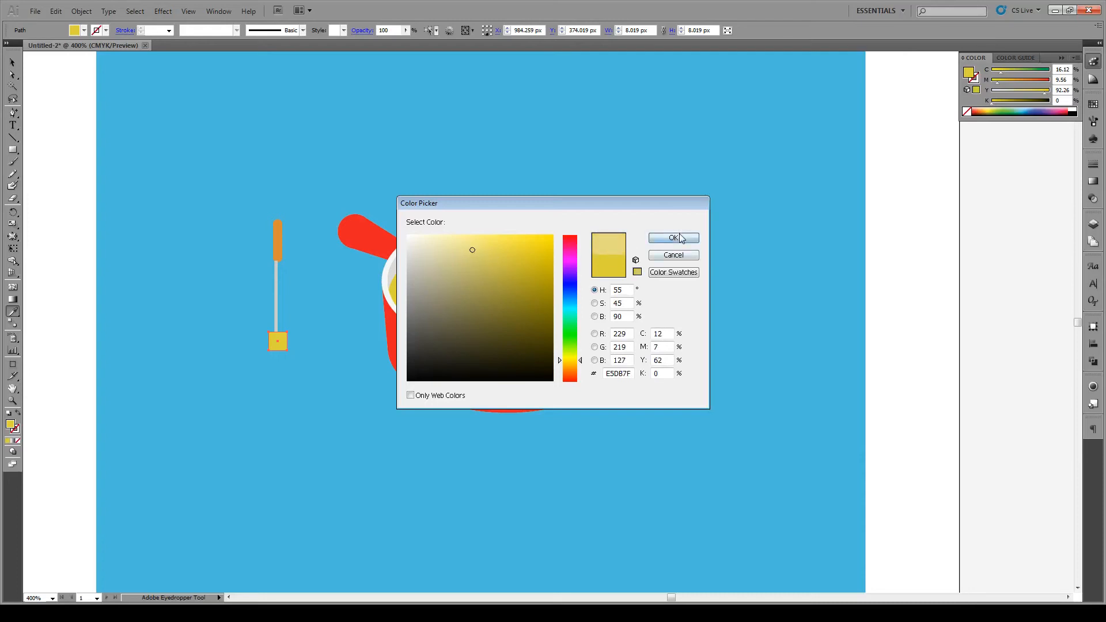
- Centre the fork's handle, rod and bread square horizontally on each other and place the fork tilted over the pot's right rim, bread in the cheese
{"action": "key", "text": "v"}
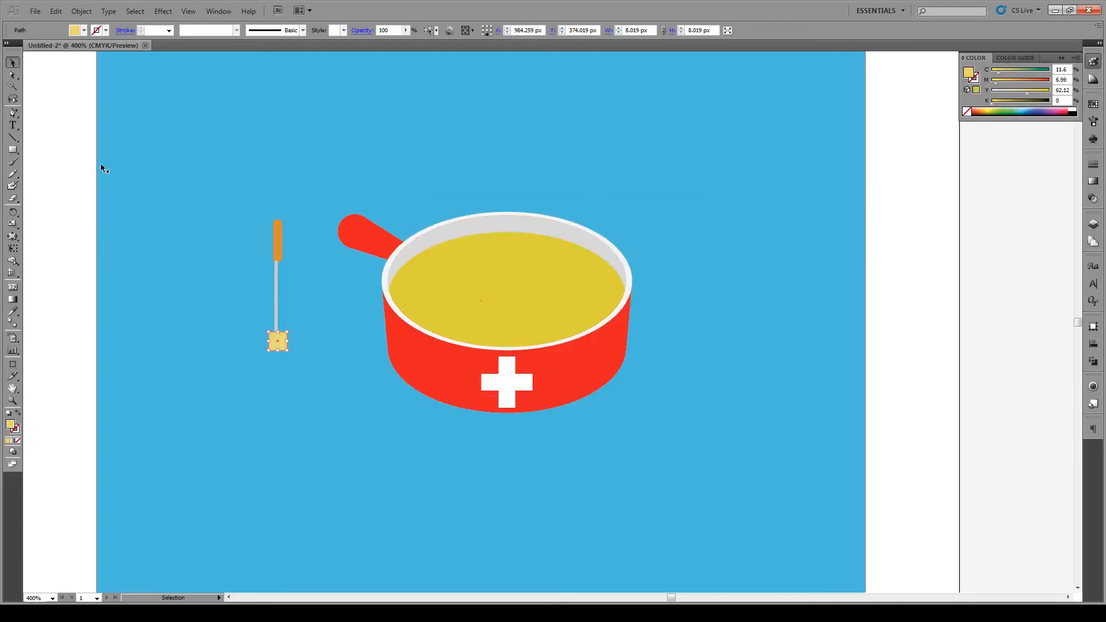
{"action": "left_click", "coordinate": [276, 241], "text": "shift"}
{"action": "left_click", "coordinate": [276, 242]}
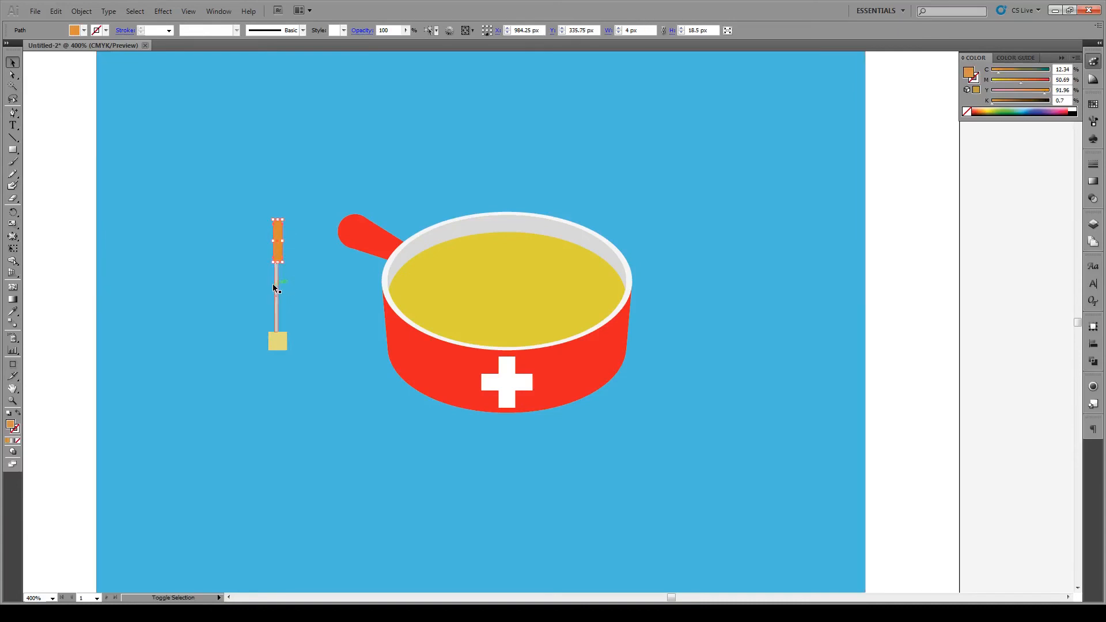
{"action": "left_click", "coordinate": [276, 288], "text": "shift"}
{"action": "left_click", "coordinate": [280, 340], "text": "shift"}
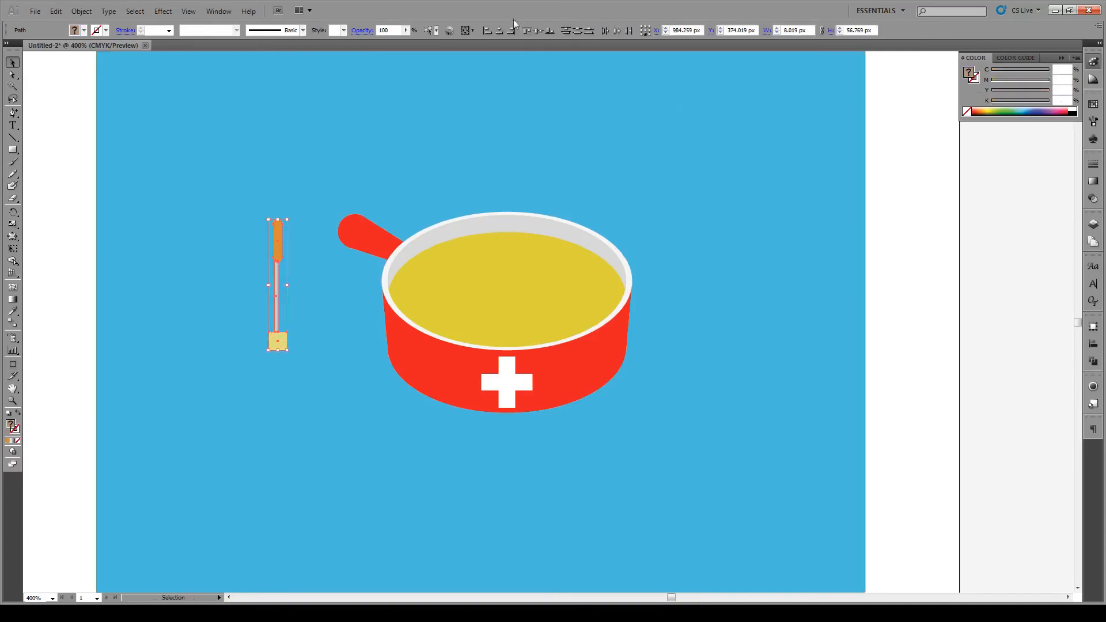
{"action": "left_click", "coordinate": [499, 33]}
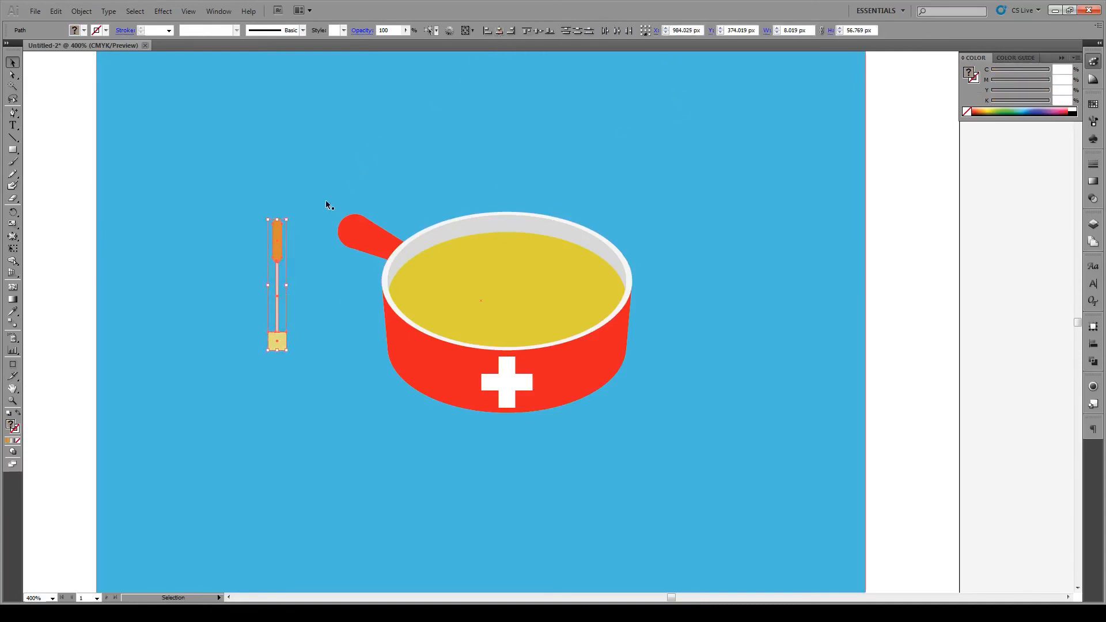
{"action": "left_click_drag", "start_coordinate": [291, 216], "coordinate": [649, 213]}
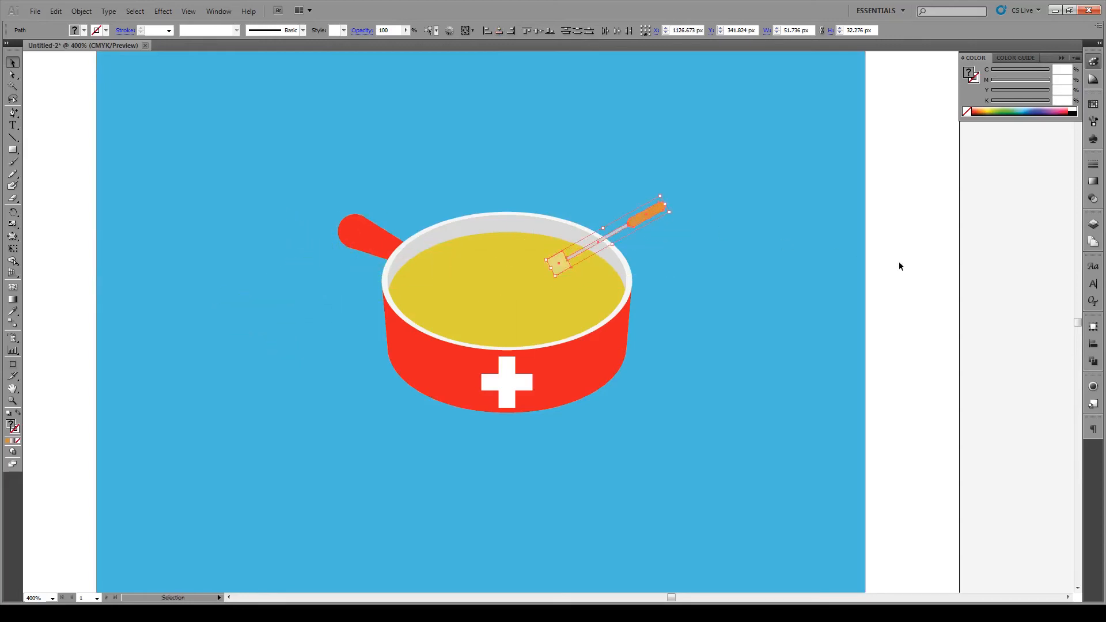
{"action": "left_click", "coordinate": [938, 266]}
- Lighten the fill of the bread square in the cheese to F2E89C
{"action": "left_click", "coordinate": [556, 268]}
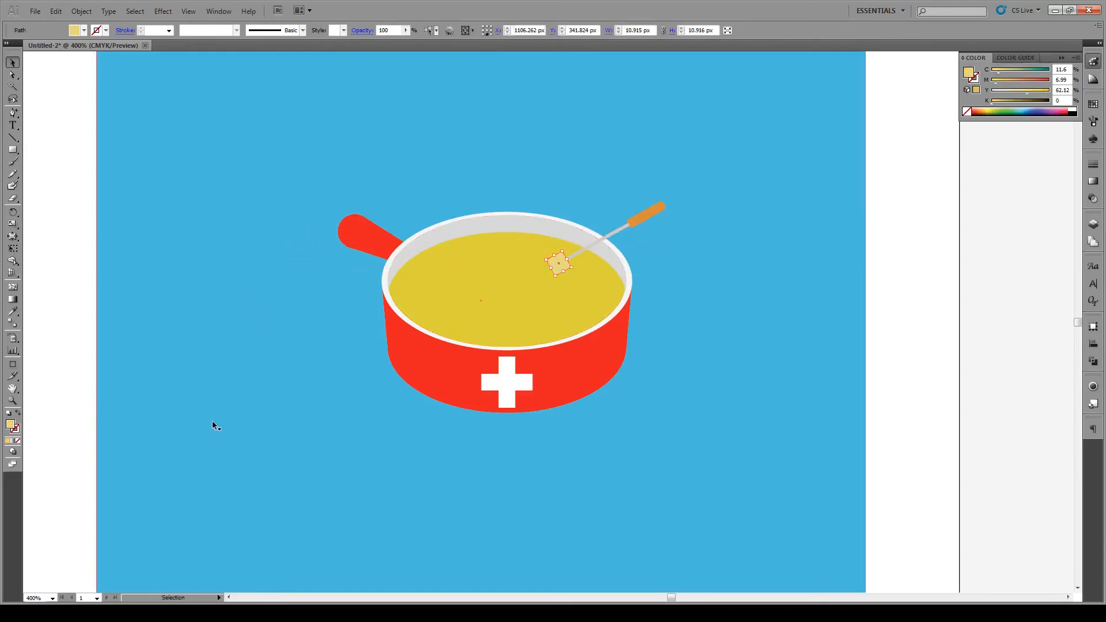
{"action": "double_click", "coordinate": [10, 426]}
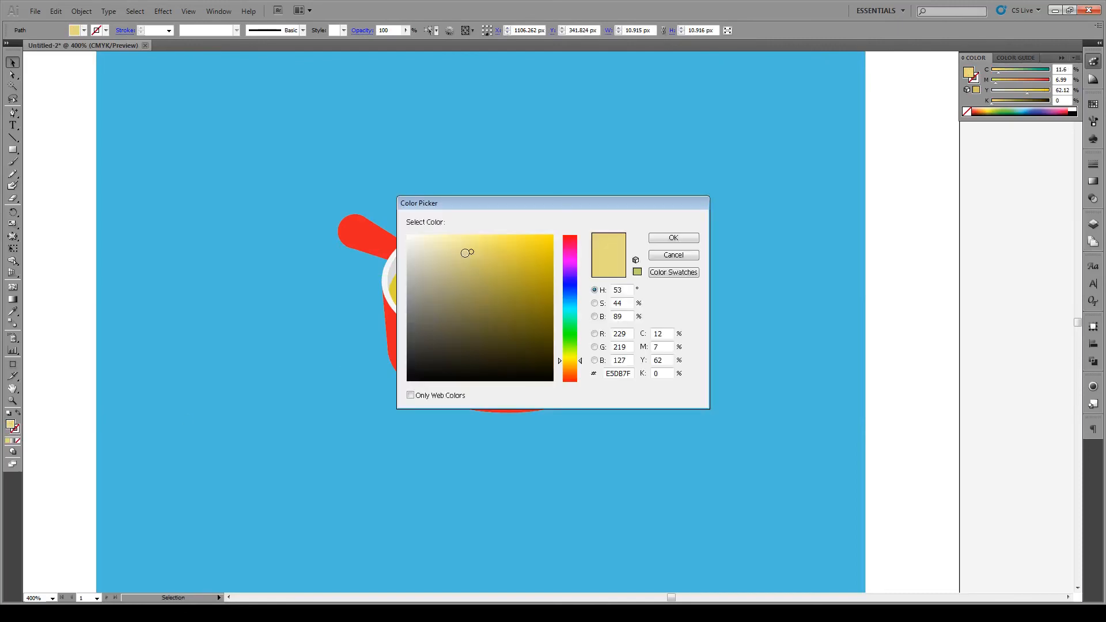
{"action": "left_click_drag", "start_coordinate": [468, 253], "coordinate": [459, 243]}
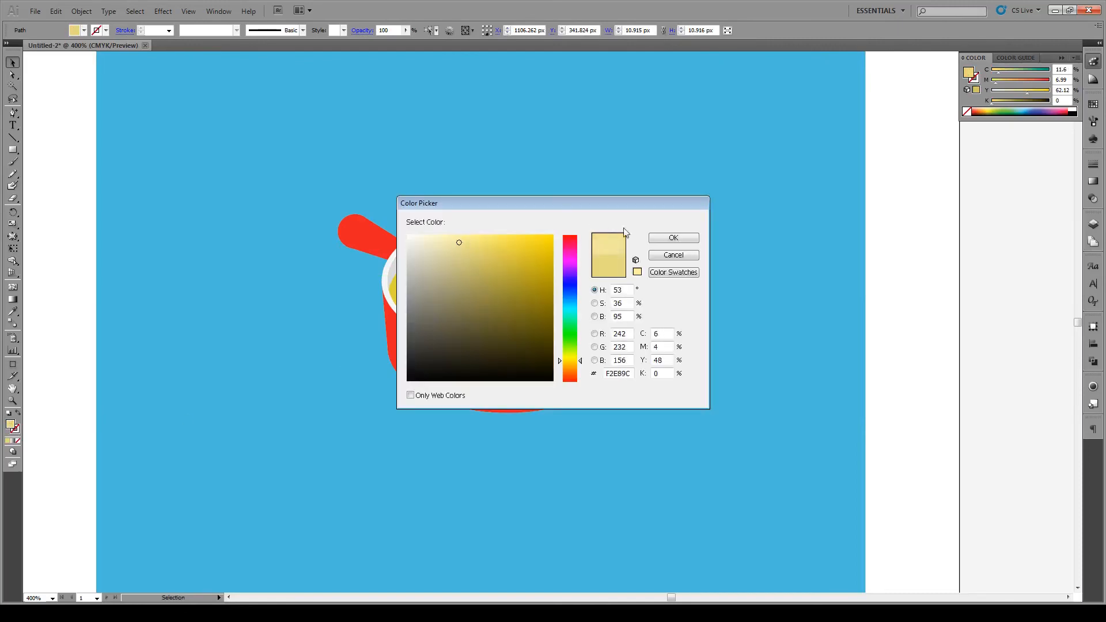
{"action": "left_click", "coordinate": [674, 238]}
{"action": "left_click", "coordinate": [946, 240]}
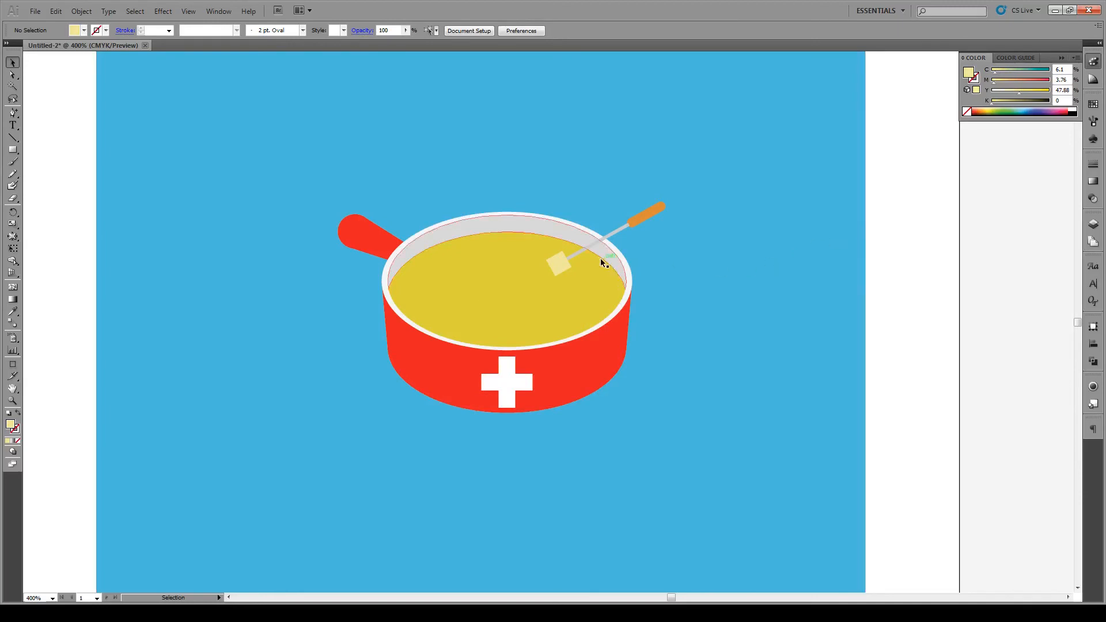
- Copy the whole fork to the pot's left side and rotate the copy so its handle extends outward over the left rim, bread in the cheese
{"action": "left_click", "coordinate": [642, 219]}
{"action": "left_click", "coordinate": [613, 231], "text": "shift"}
{"action": "left_click", "coordinate": [558, 262], "text": "shift"}
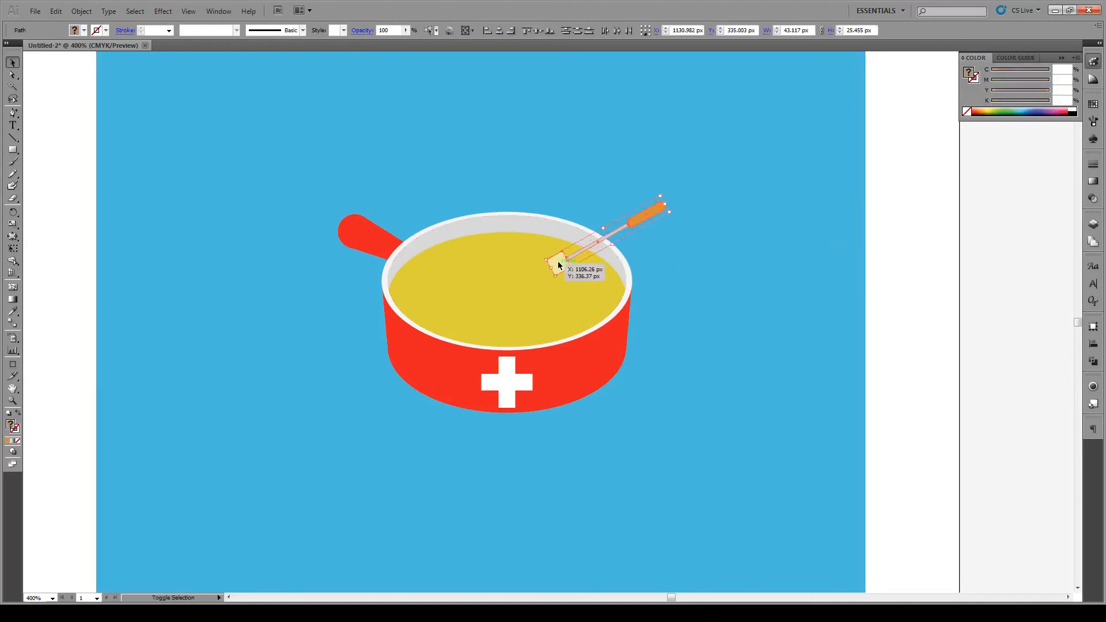
{"action": "left_click_drag", "start_coordinate": [561, 265], "coordinate": [370, 303]}
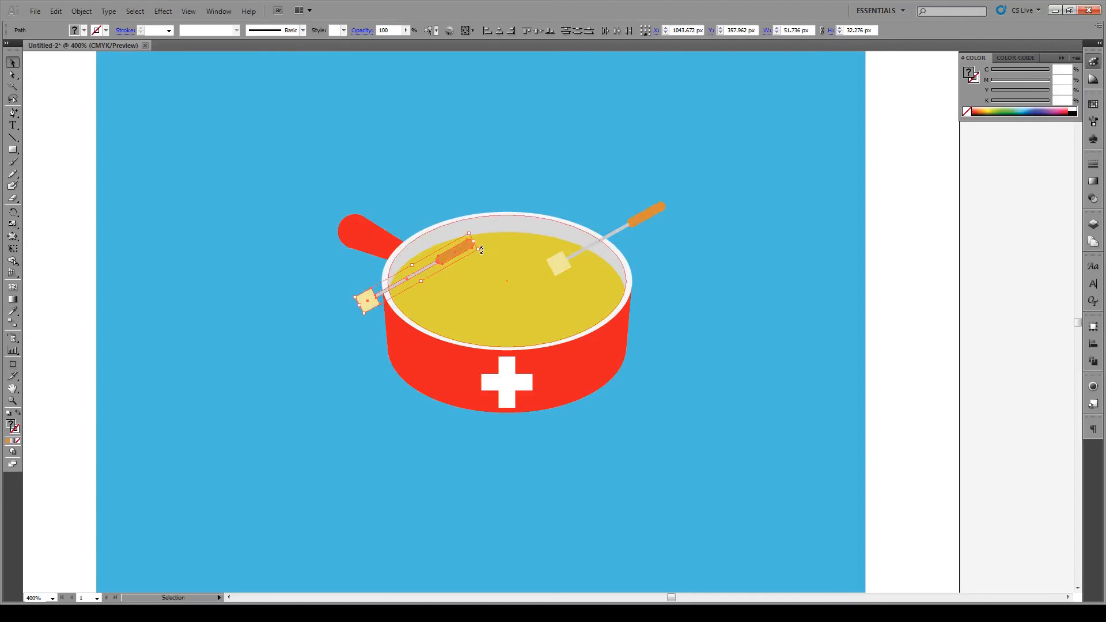
{"action": "left_click_drag", "start_coordinate": [481, 250], "coordinate": [348, 279]}
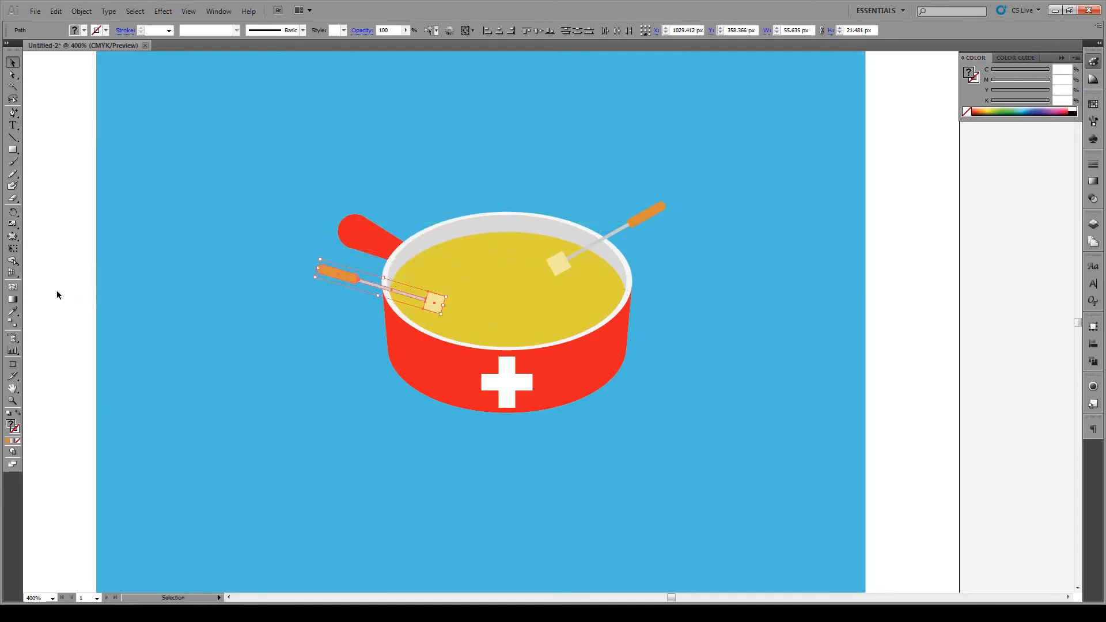
{"action": "left_click", "coordinate": [52, 289]}
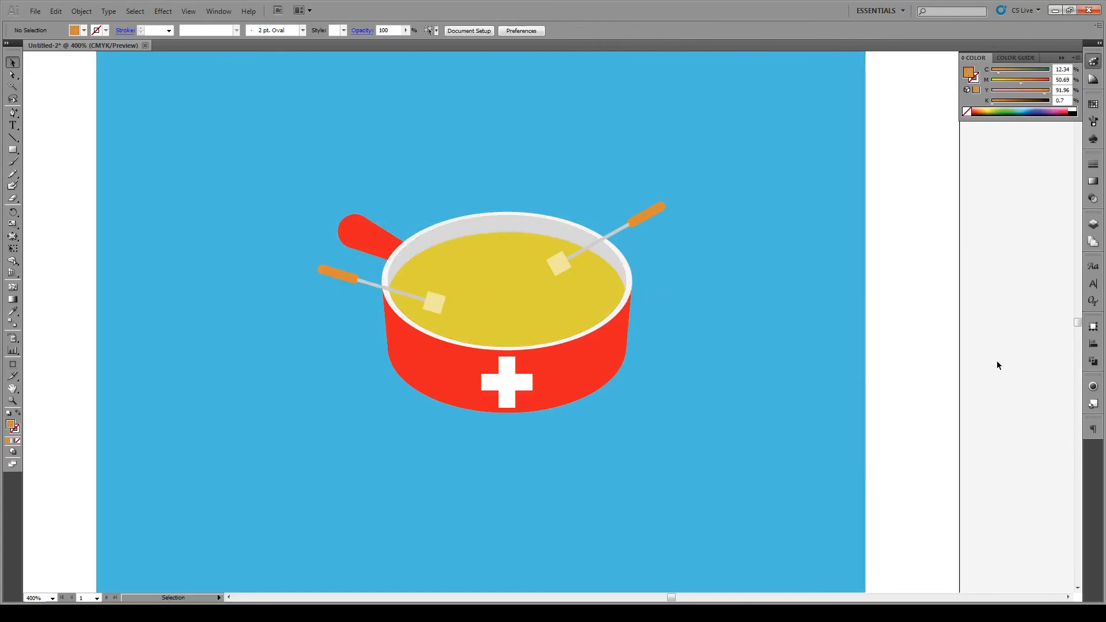